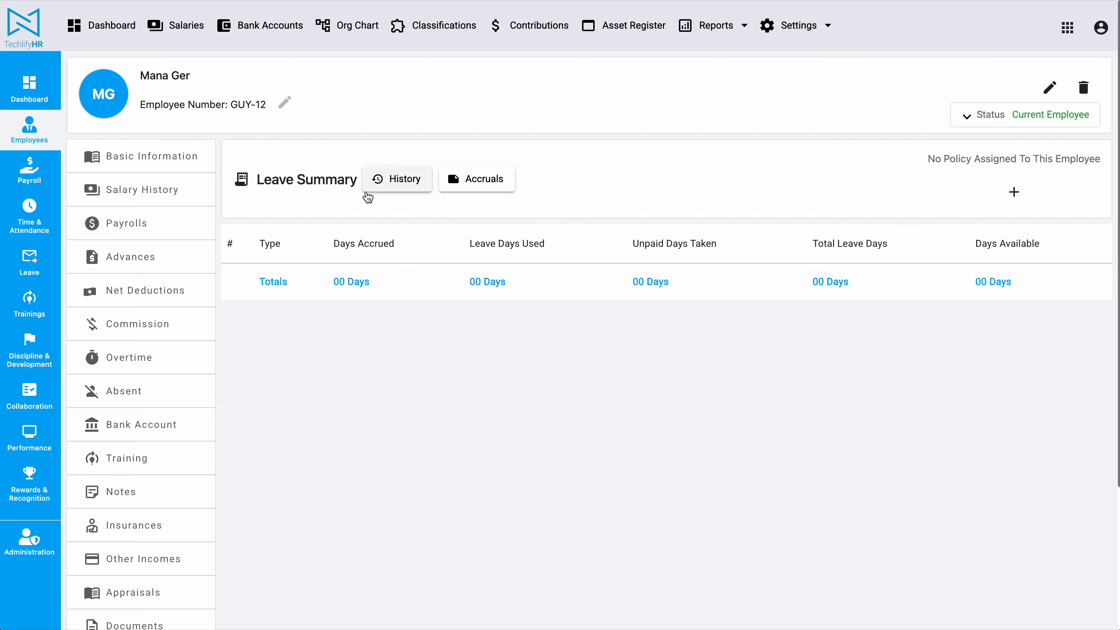
# Step: Check the employee's leave history and open the leave accruals list
pyautogui.click(388, 181)
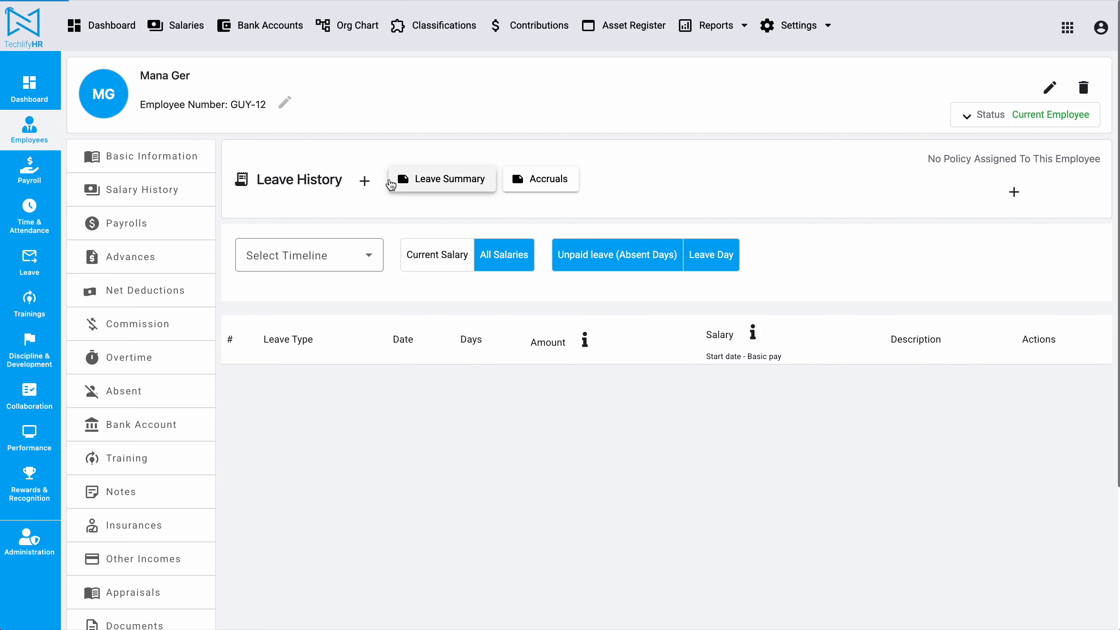
pyautogui.click(570, 185)
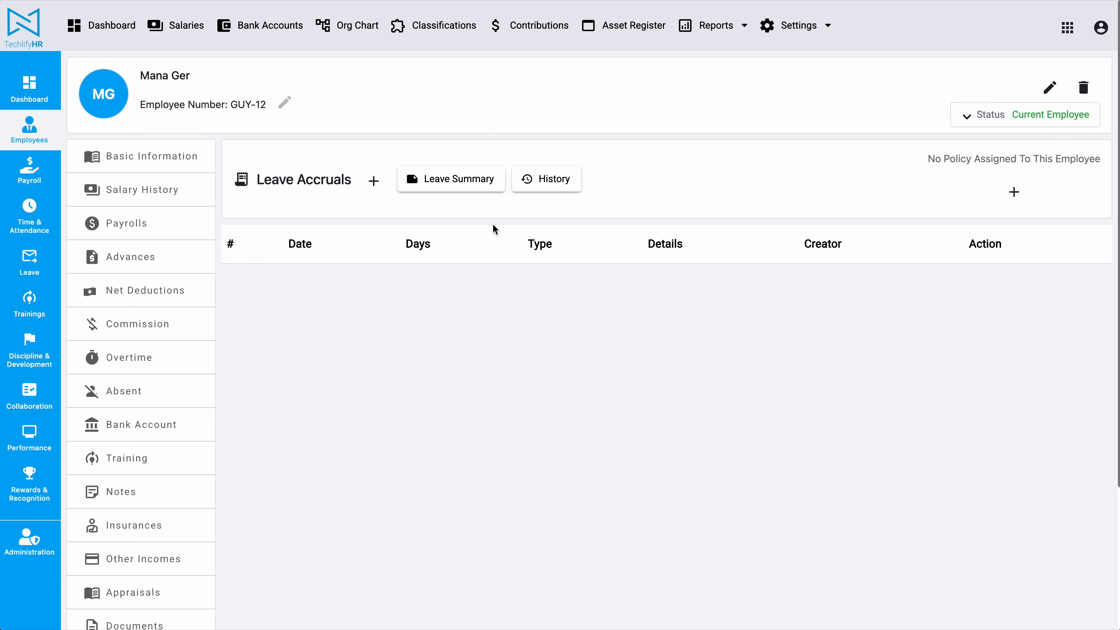
pyautogui.doubleClick(280, 182)
pyautogui.moveTo(289, 182); pyautogui.dragTo(300, 182)
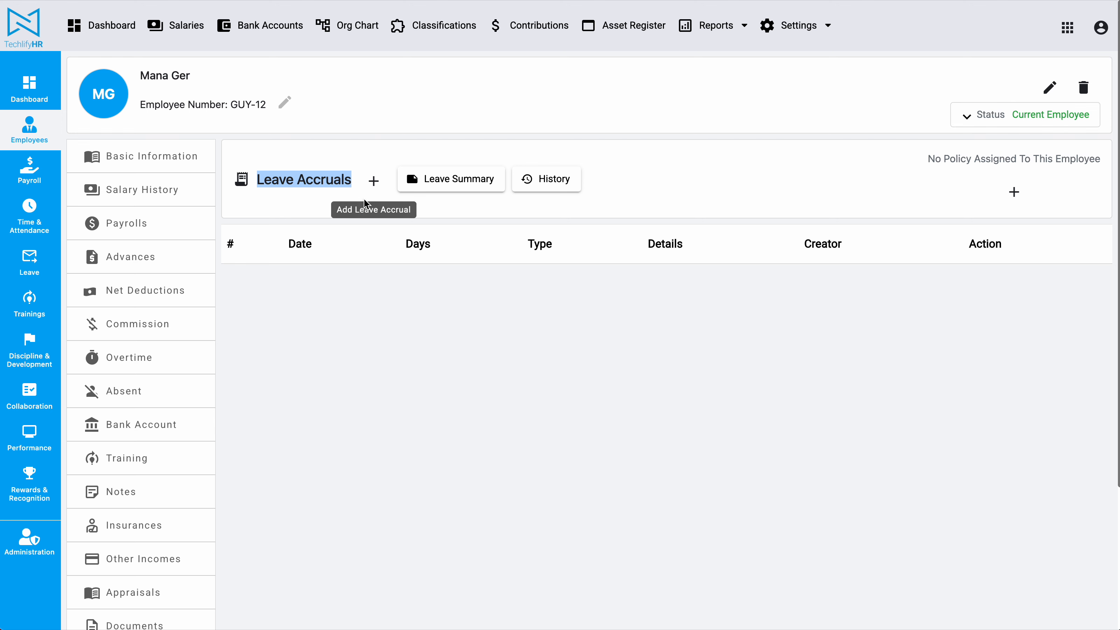
# Step: Start a new leave accrual and set its accrual date to 3/31/2025
pyautogui.click(374, 184)
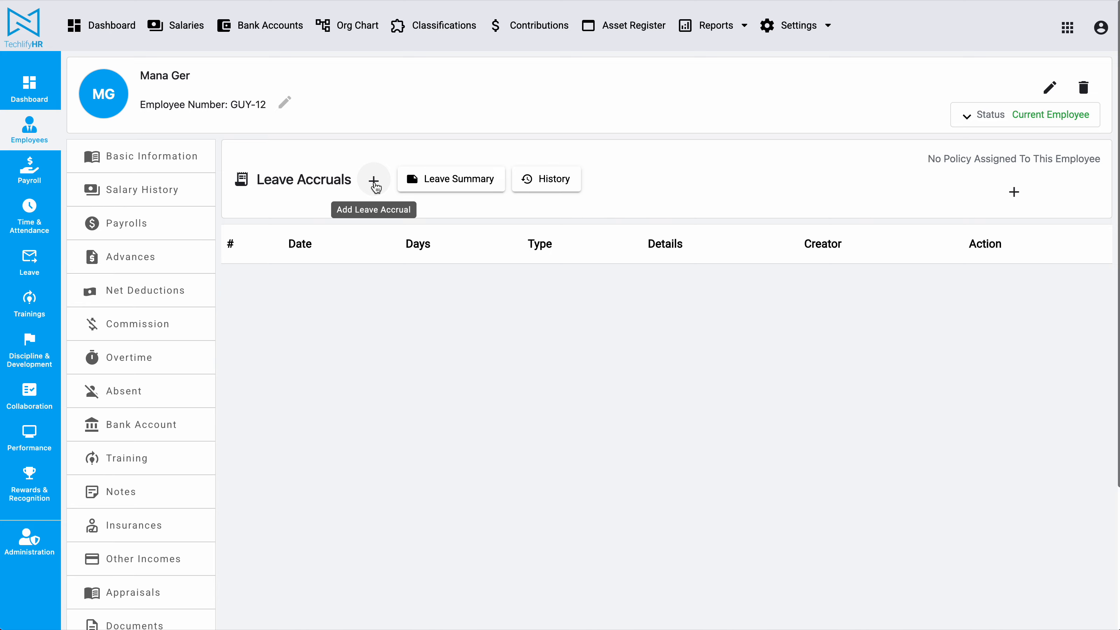
pyautogui.click(374, 184)
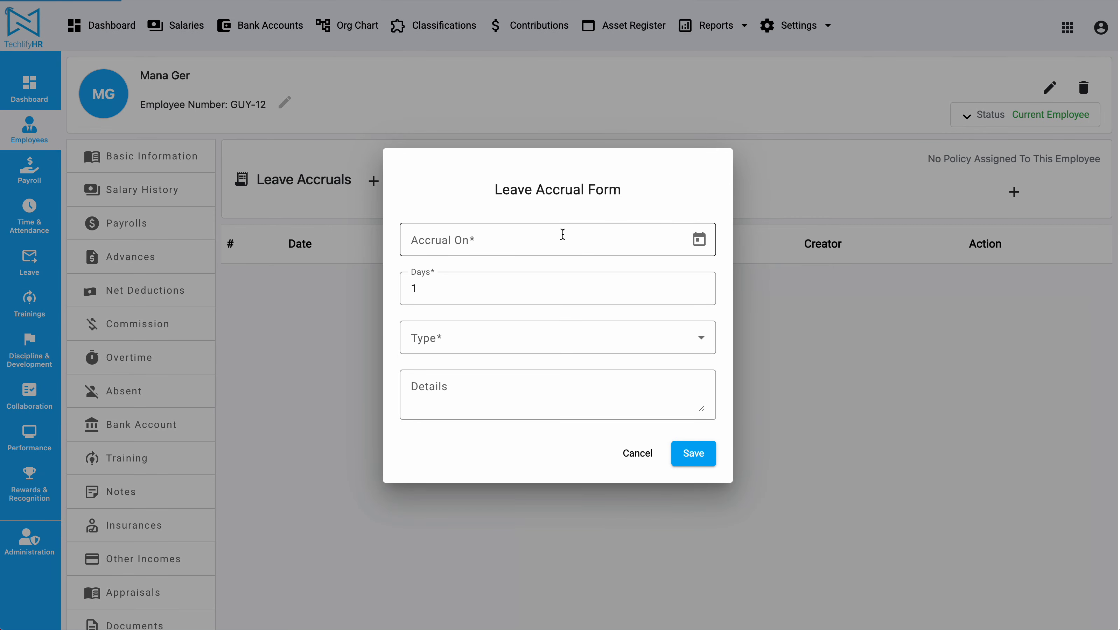
pyautogui.click(699, 240)
pyautogui.click(561, 286)
pyautogui.click(562, 285)
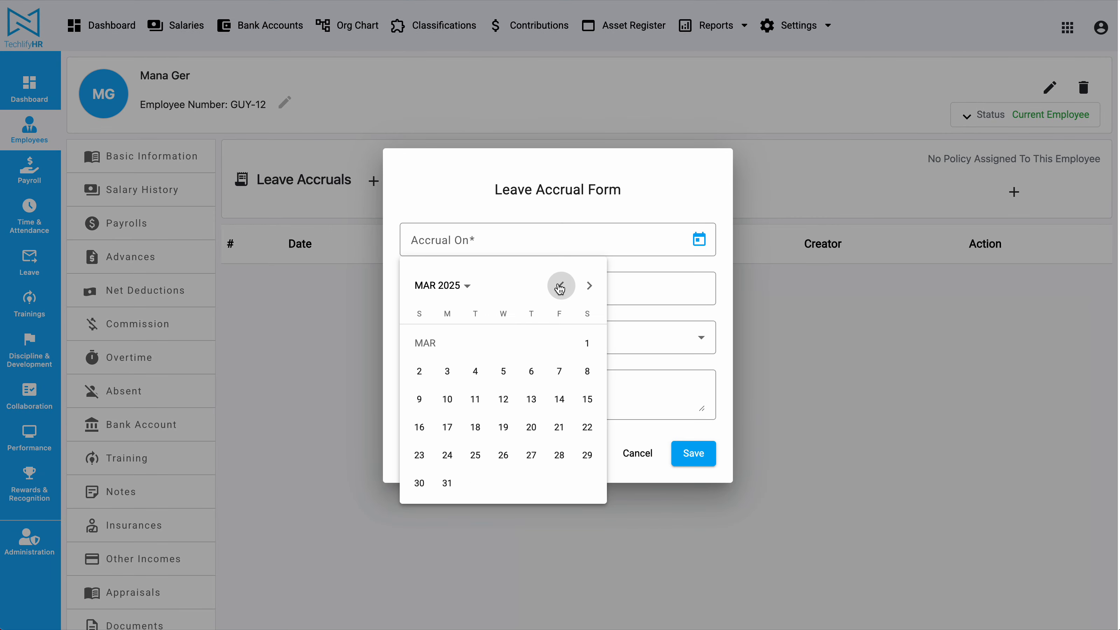
pyautogui.click(450, 482)
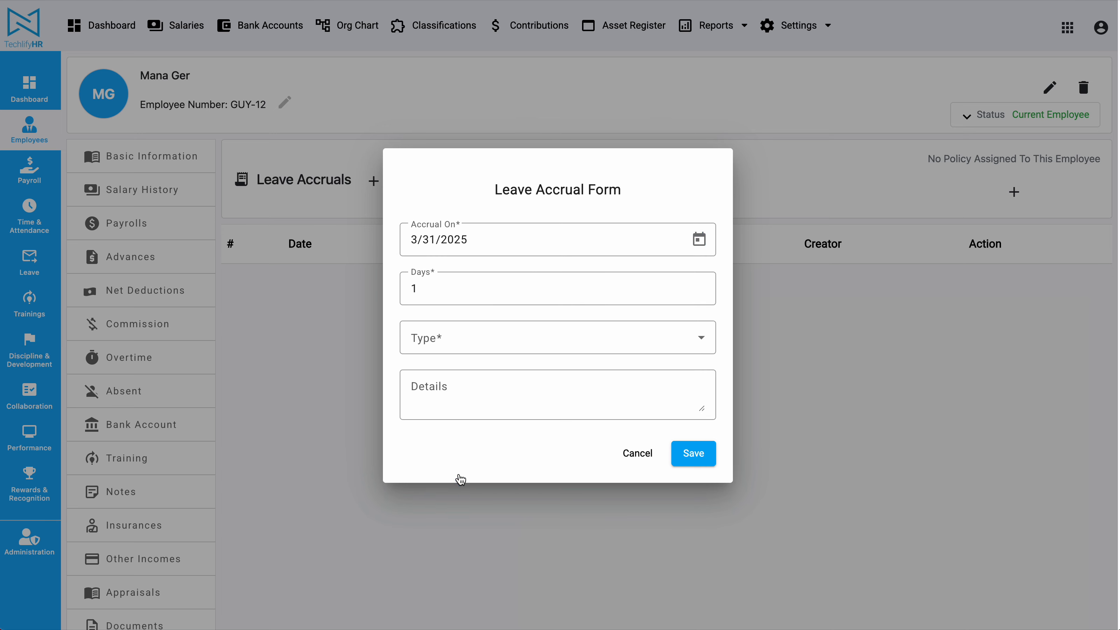
# Step: Set the accrual to 5 days with the type Vacation Days
pyautogui.doubleClick(462, 300)
pyautogui.write('5')
pyautogui.click(458, 349)
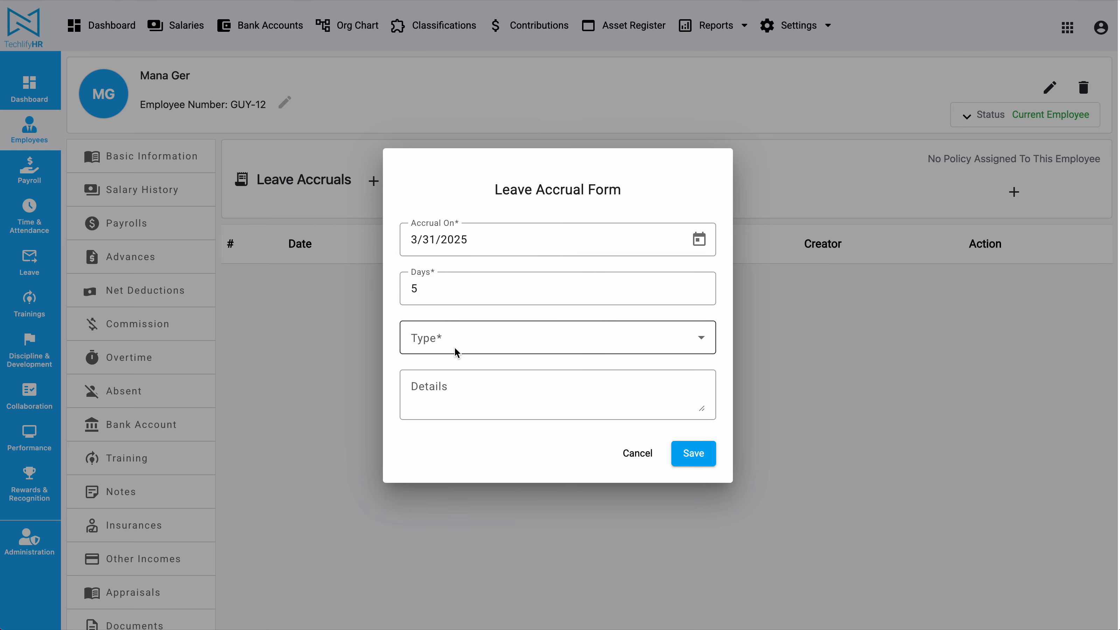
pyautogui.click(474, 383)
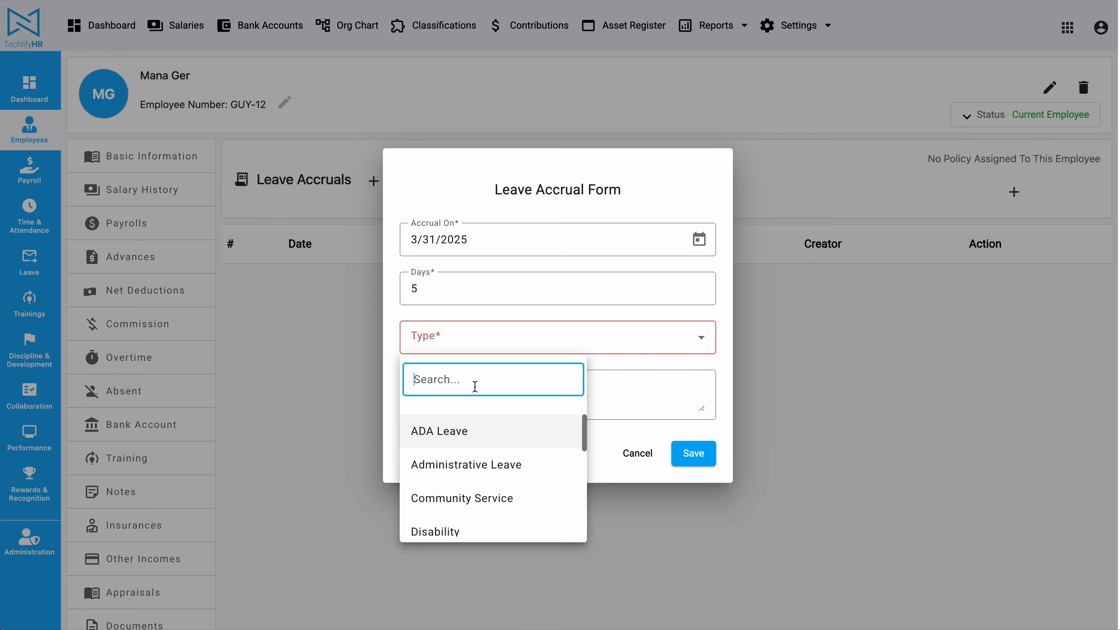
pyautogui.write('vaca')
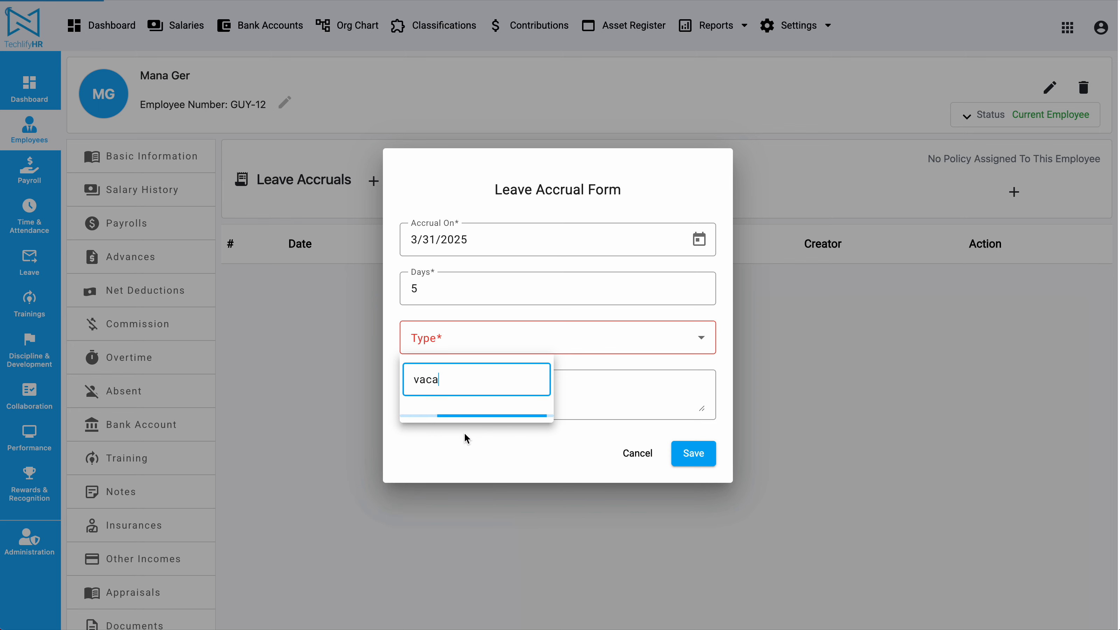
pyautogui.click(464, 431)
# Step: Enter "Bonus for accomplishing her Q1 goals" as the accrual details and save the accrual
pyautogui.click(463, 399)
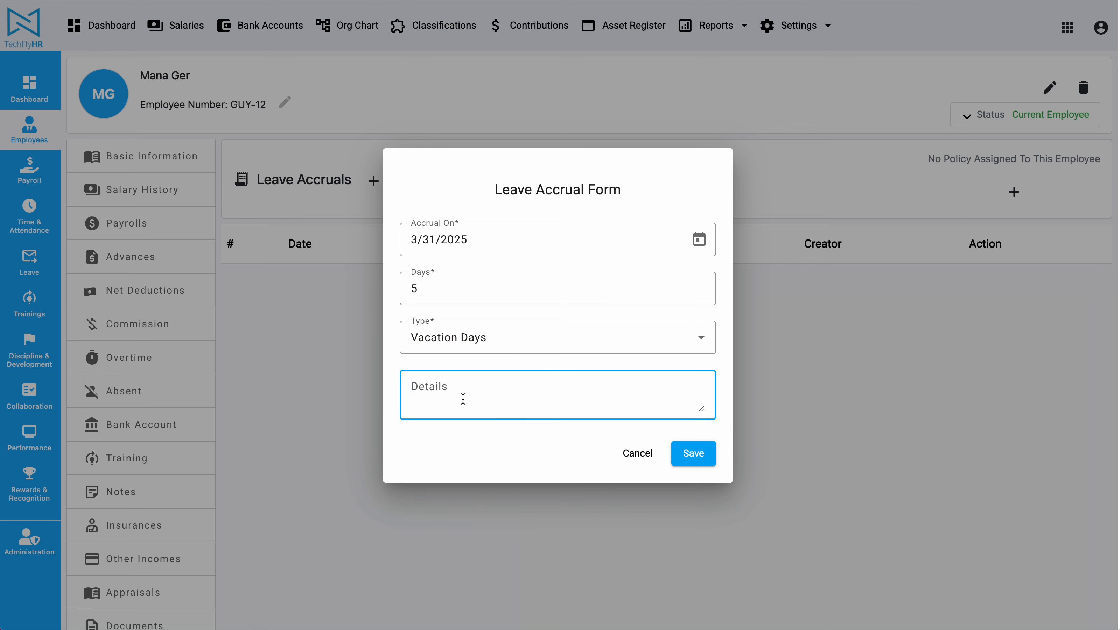
pyautogui.write('Bonus for completing her Q1 ')
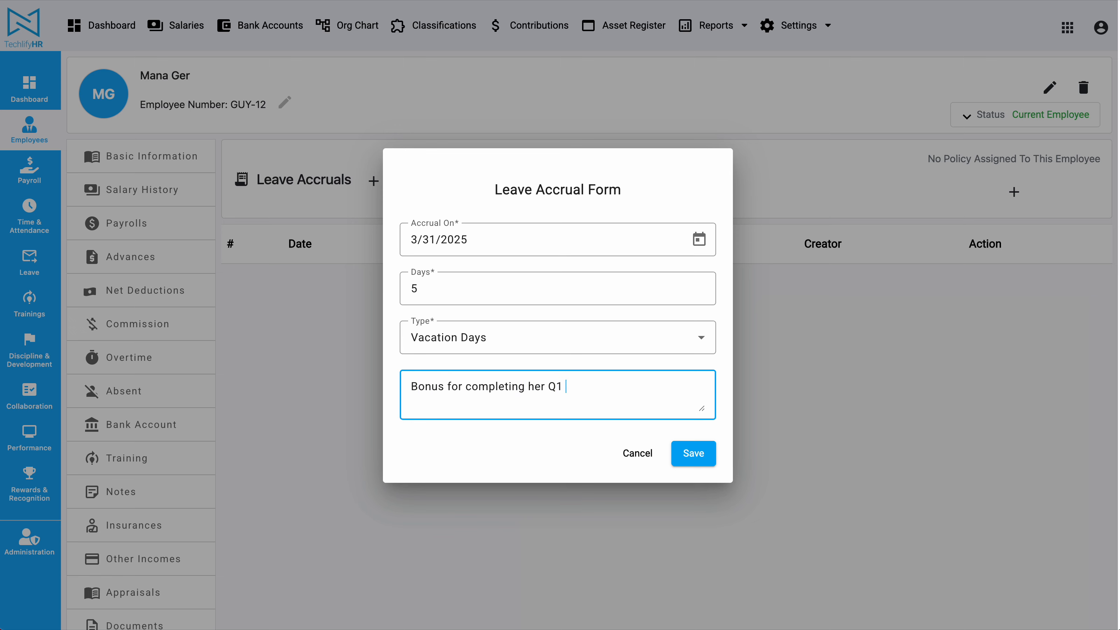
pyautogui.write('goals')
pyautogui.doubleClick(496, 387)
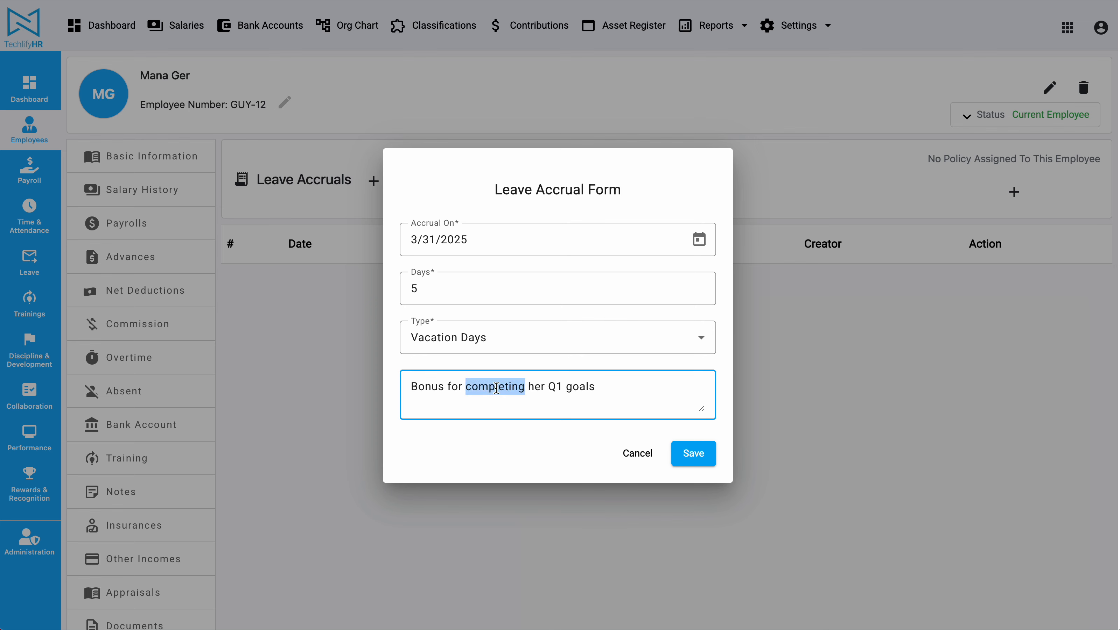
pyautogui.write('accomplish')
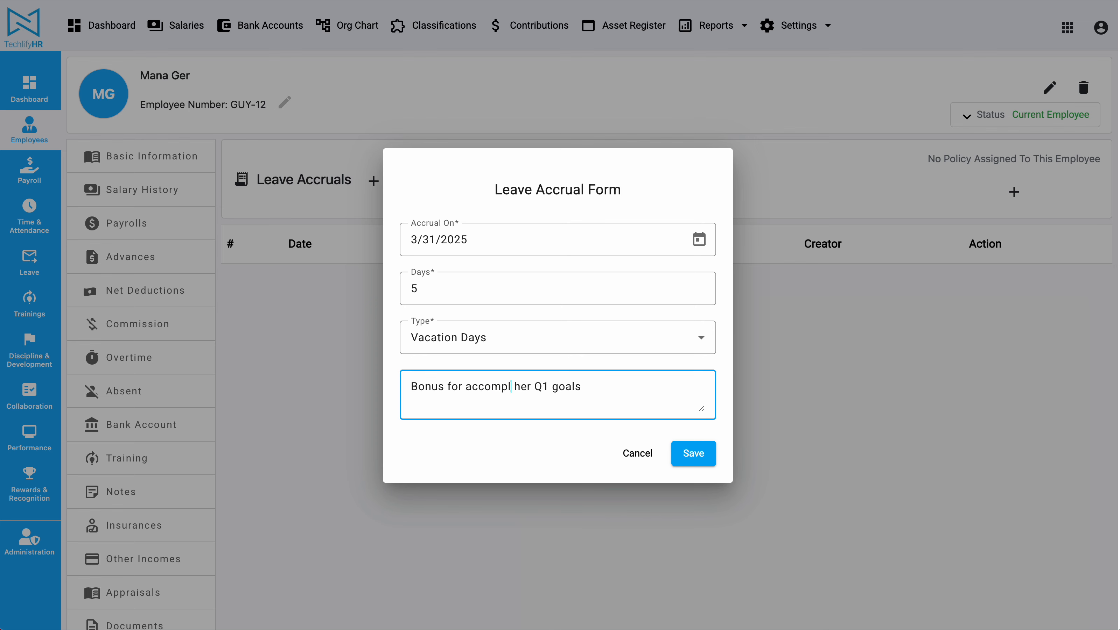
pyautogui.write('ing')
pyautogui.hotkey('ctrl', 'a')
pyautogui.click(690, 455)
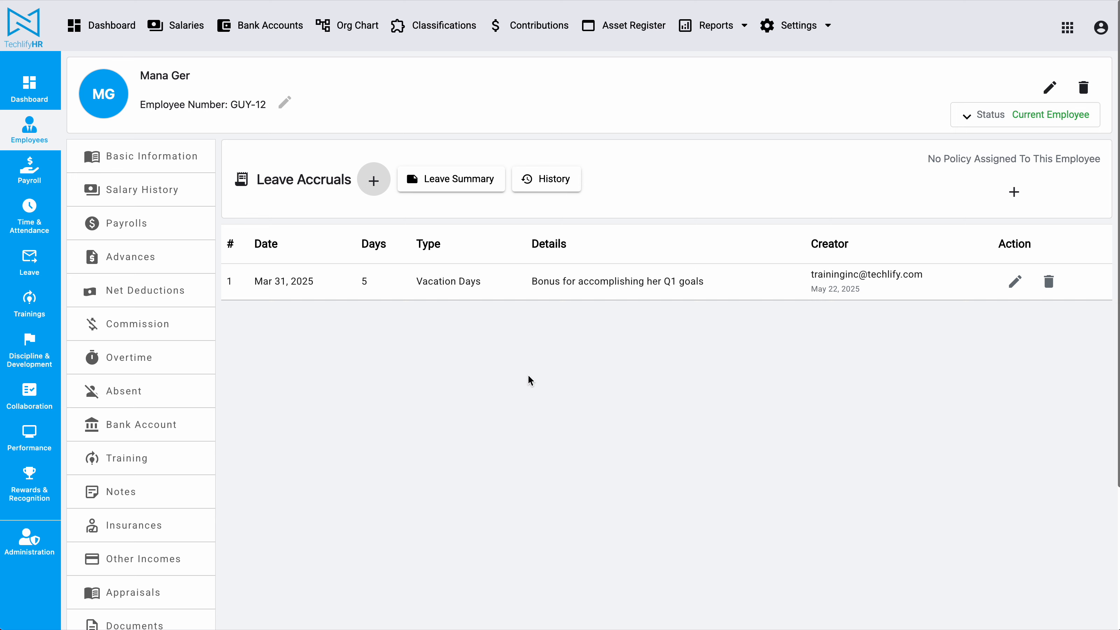
# Step: Open the leave summary and examine the total and available days for Vacation Days
pyautogui.click(446, 177)
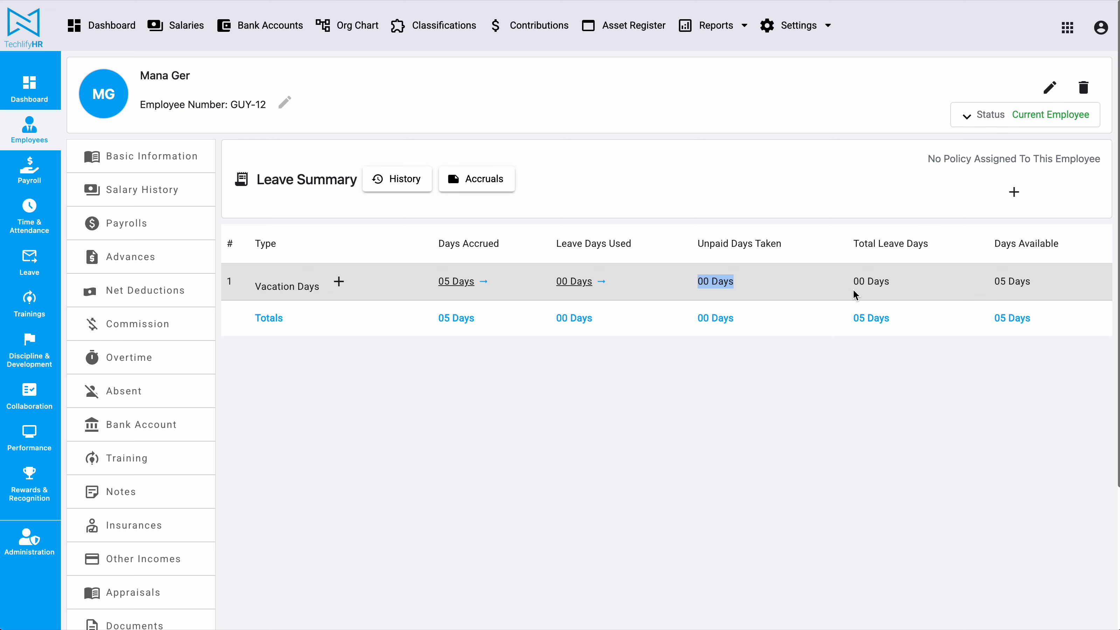
pyautogui.moveTo(851, 285); pyautogui.dragTo(896, 290)
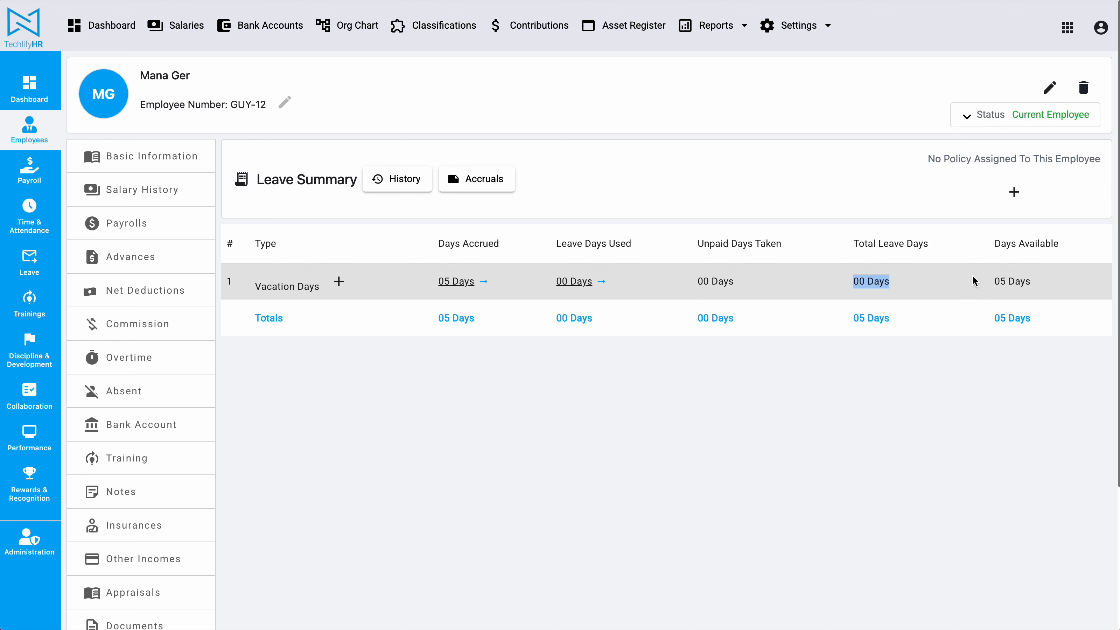
pyautogui.moveTo(992, 283); pyautogui.dragTo(1032, 287)
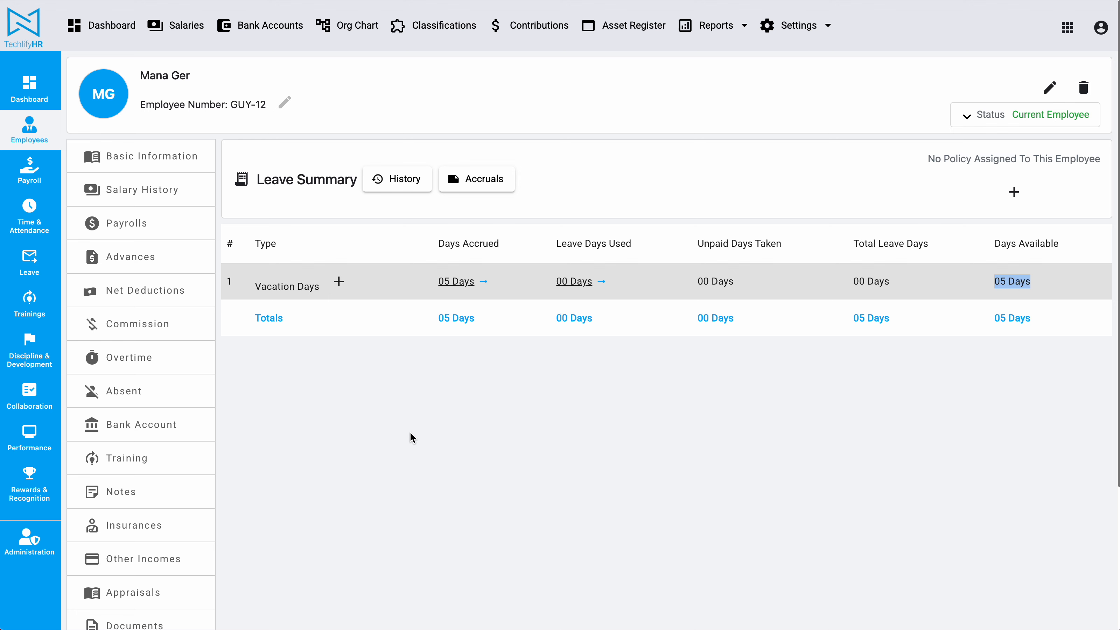
# Step: Open a new leave entry from the Vacation Days row and review the form's fields
pyautogui.click(339, 283)
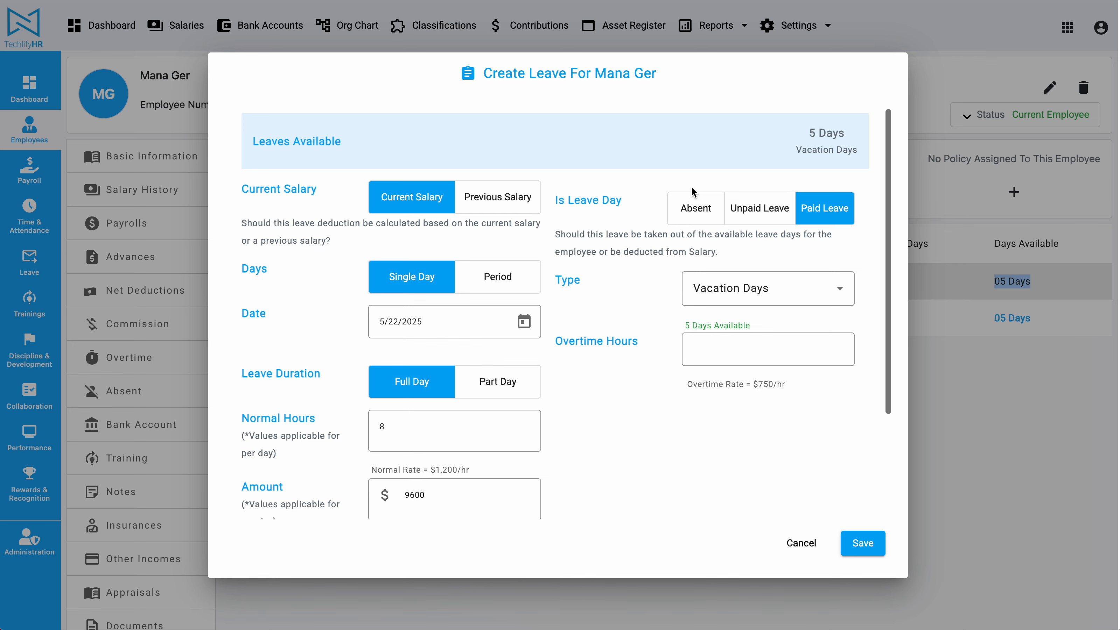
pyautogui.scroll(-3, 618, 270)
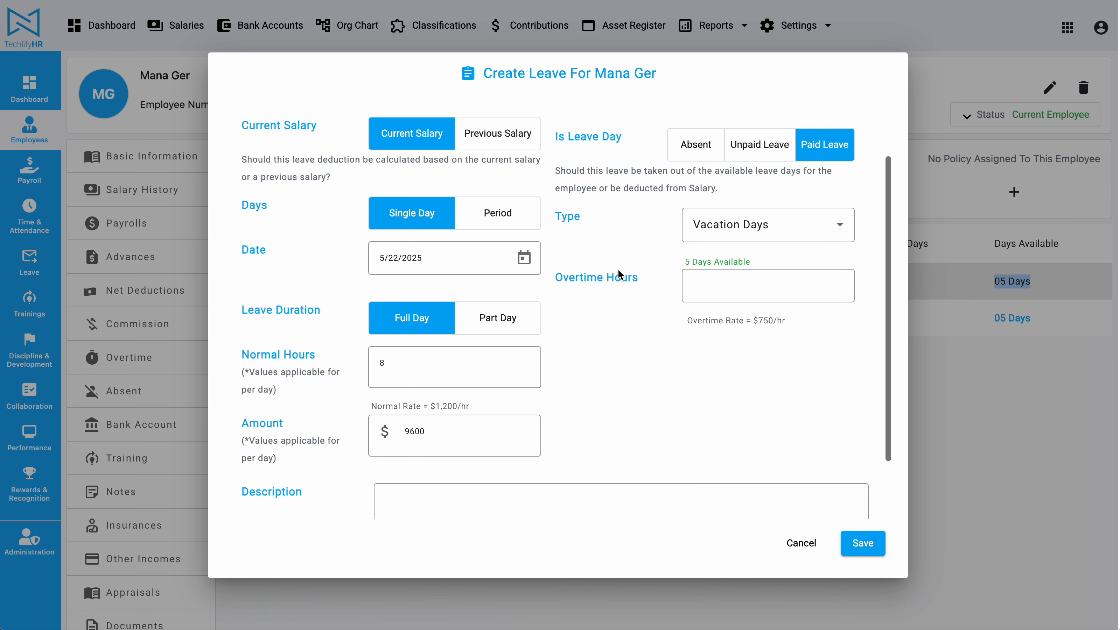
pyautogui.scroll(3, 618, 270)
pyautogui.scroll(-1, 619, 270)
pyautogui.scroll(1, 618, 271)
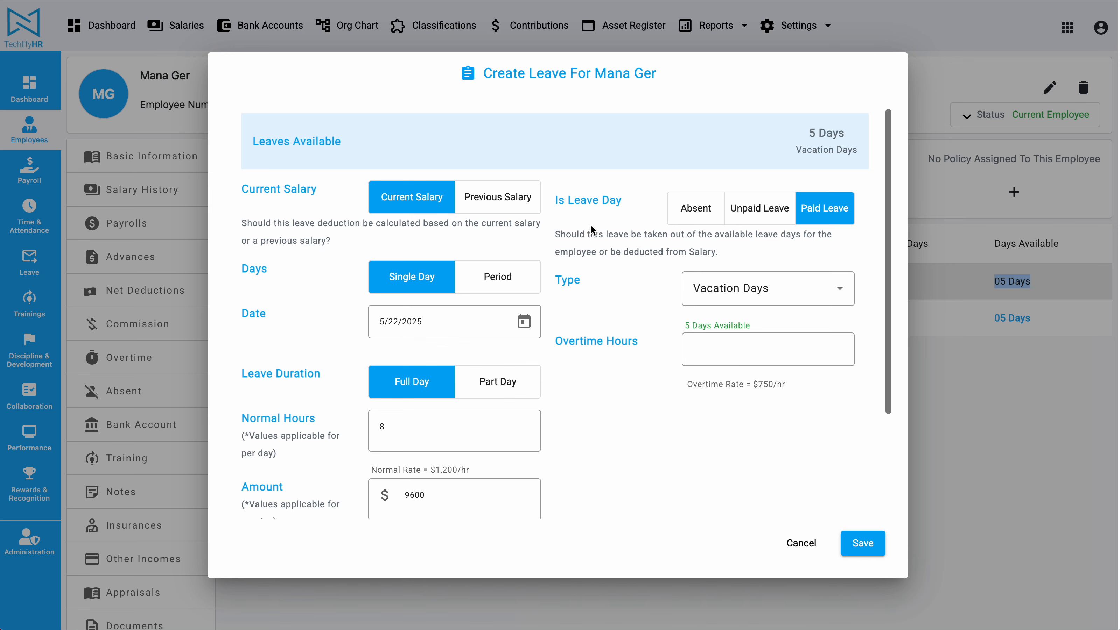
pyautogui.scroll(-3, 592, 228)
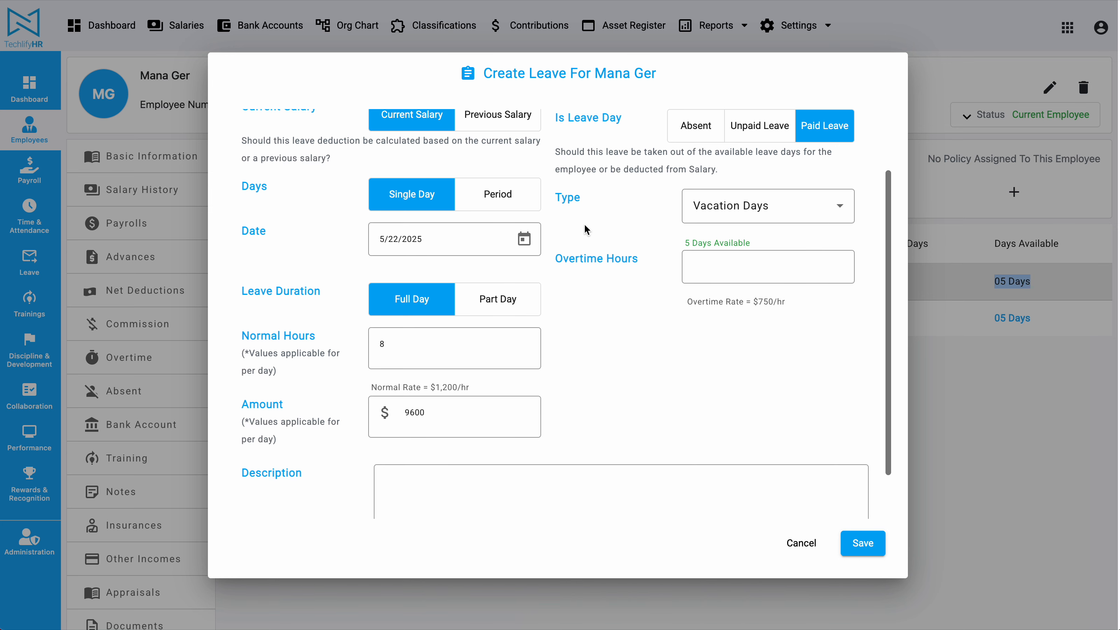
# Step: Set the leave to a single day dated 4/3/2025, after trying the period option
pyautogui.click(486, 191)
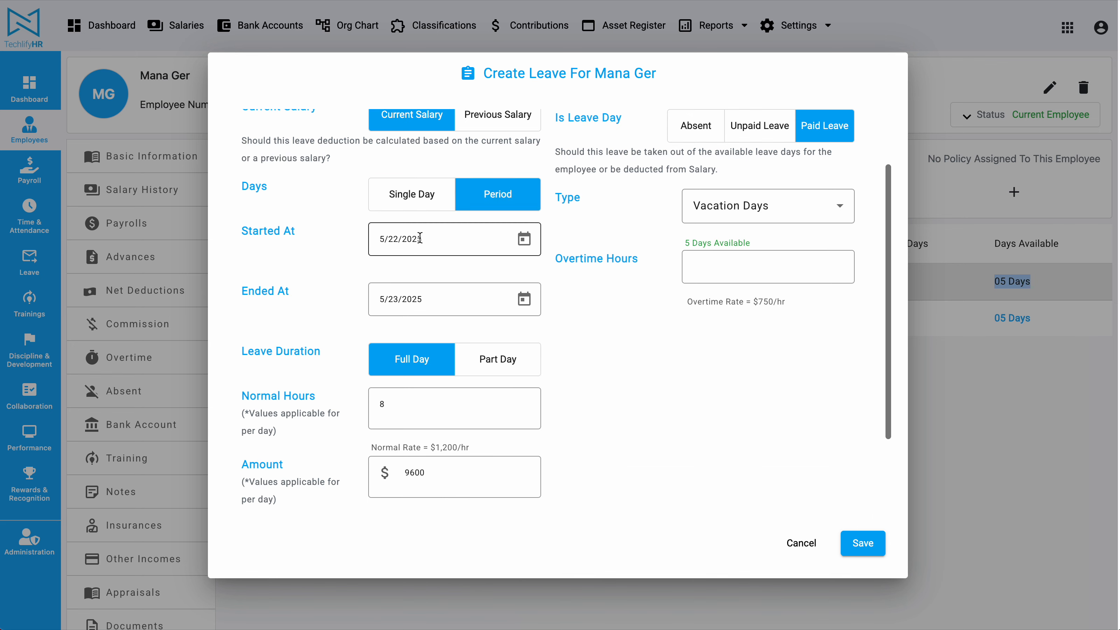
pyautogui.click(414, 197)
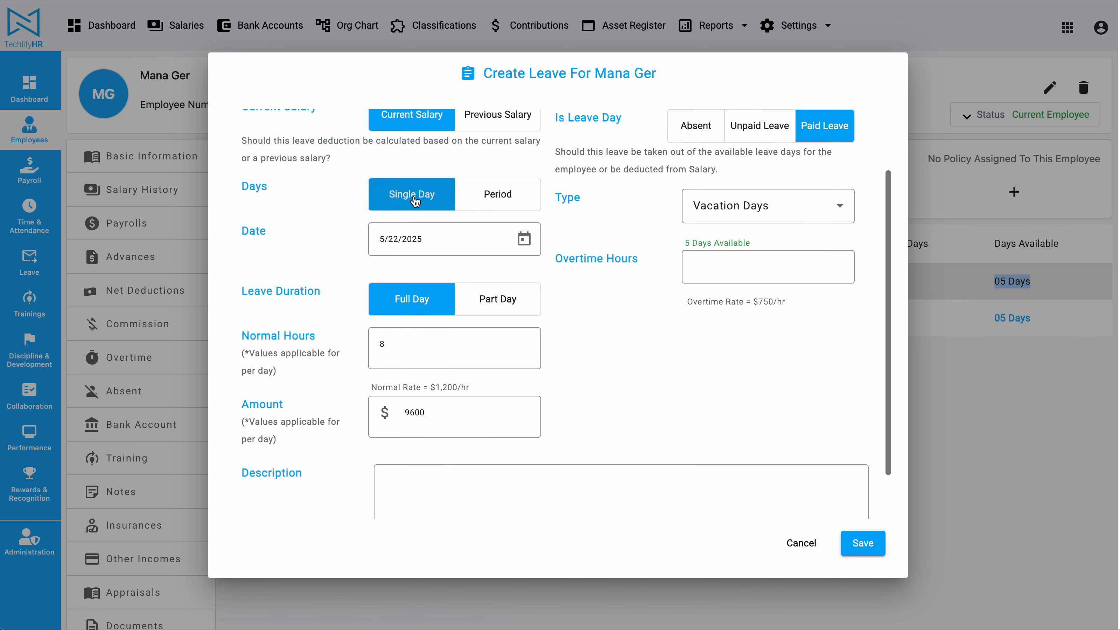
pyautogui.click(522, 240)
pyautogui.click(531, 286)
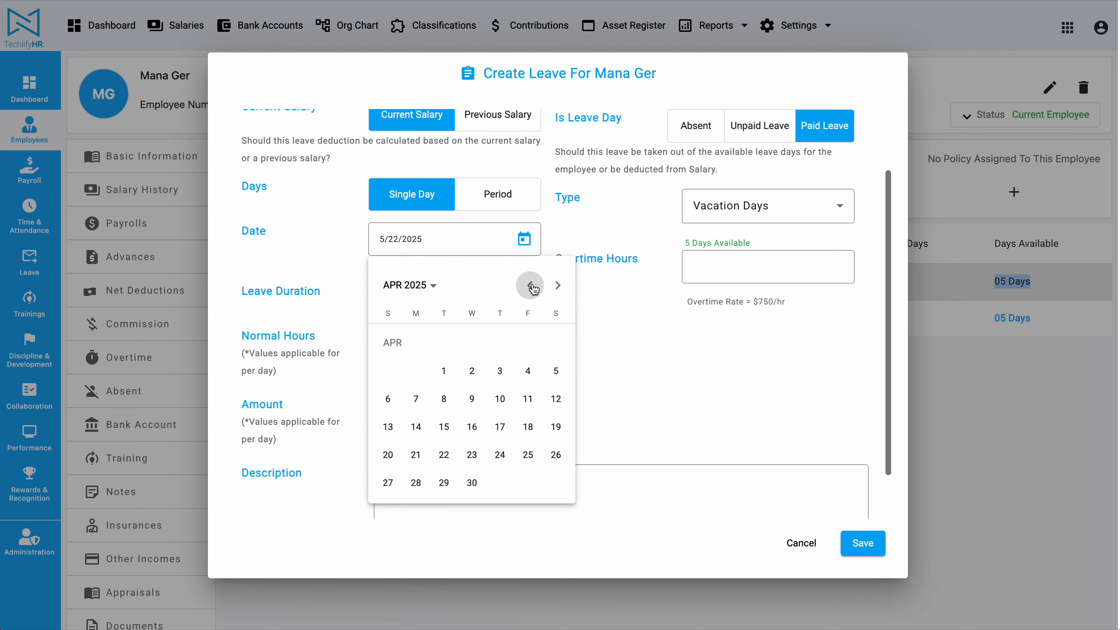
pyautogui.click(500, 371)
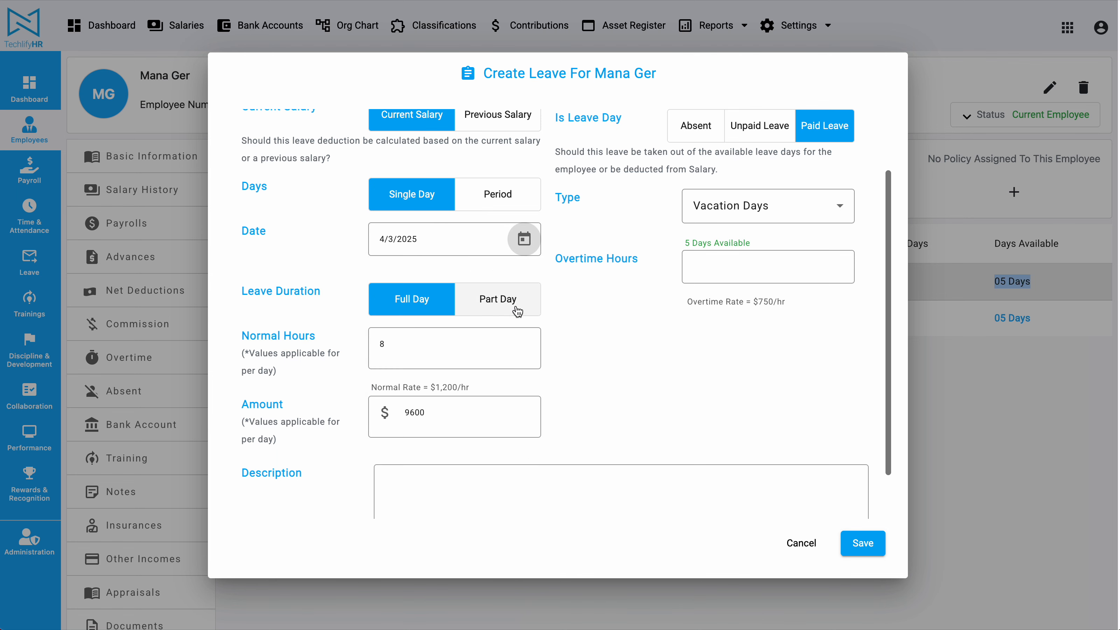
# Step: Examine the leave duration and normal hours settings of the leave entry
pyautogui.moveTo(242, 298); pyautogui.dragTo(584, 304)
pyautogui.click(307, 320)
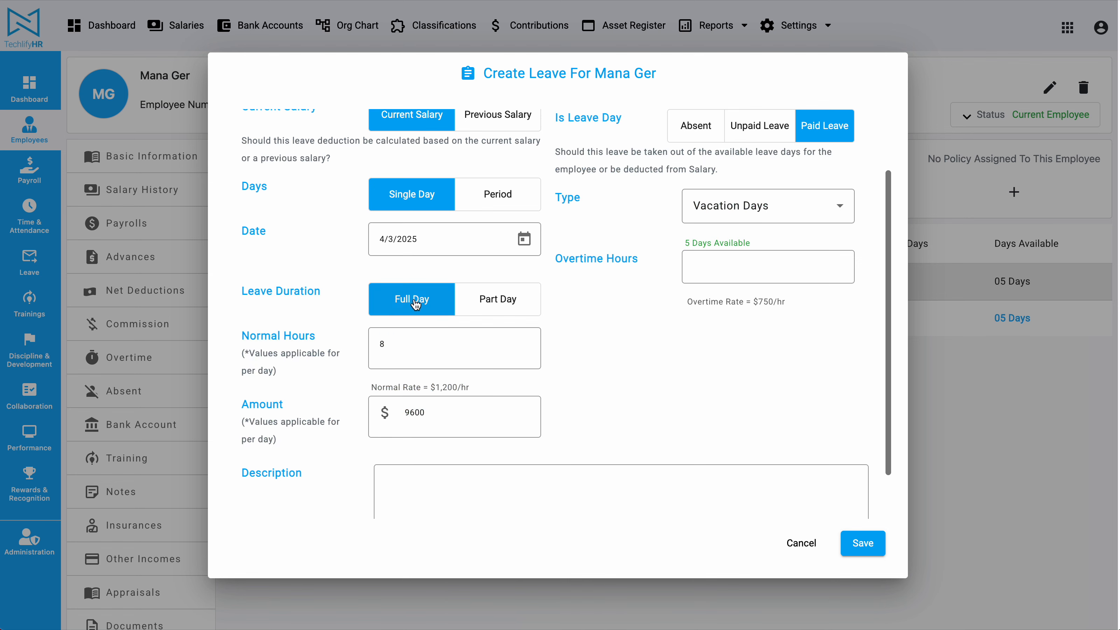
pyautogui.moveTo(413, 341); pyautogui.dragTo(327, 341)
pyautogui.click(615, 347)
pyautogui.scroll(2, 588, 413)
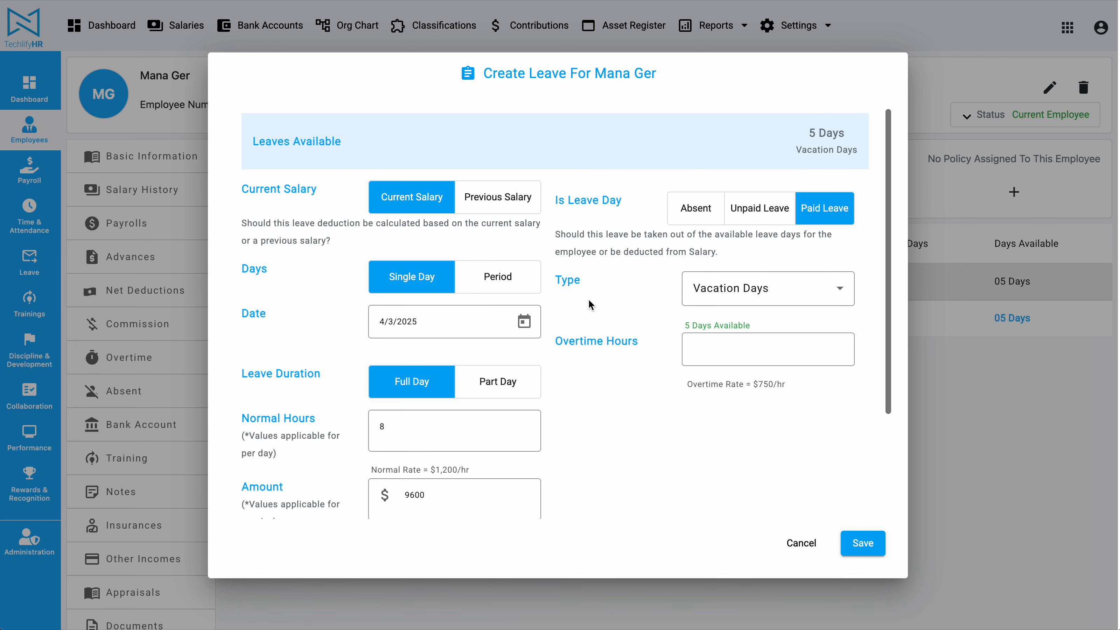
# Step: Choose Vacation Days as the leave type and save the leave entry
pyautogui.click(719, 290)
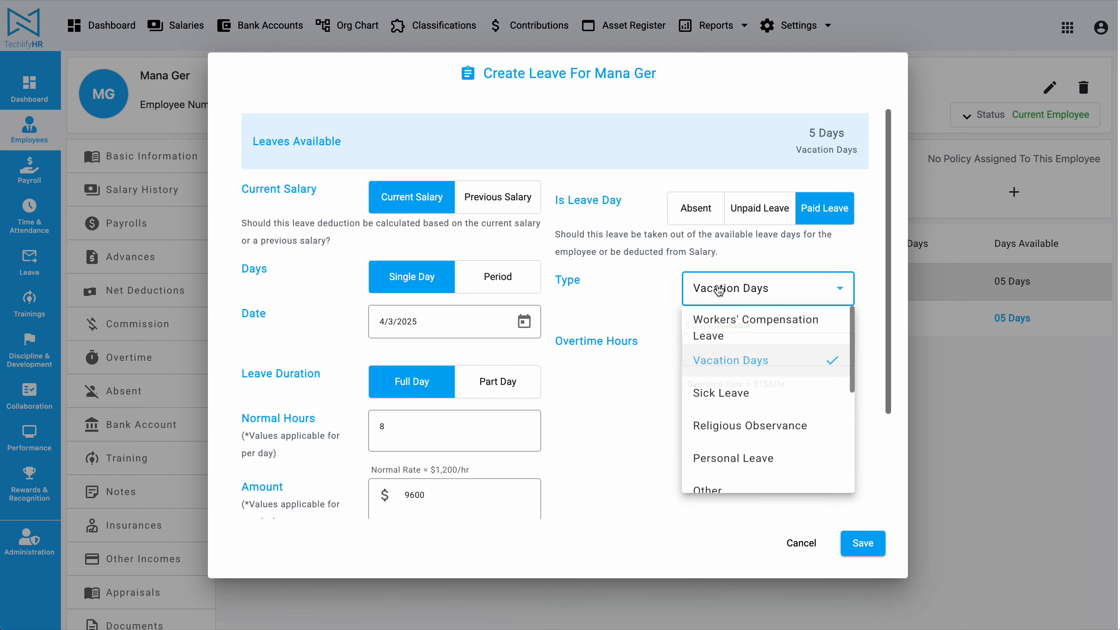
pyautogui.click(713, 371)
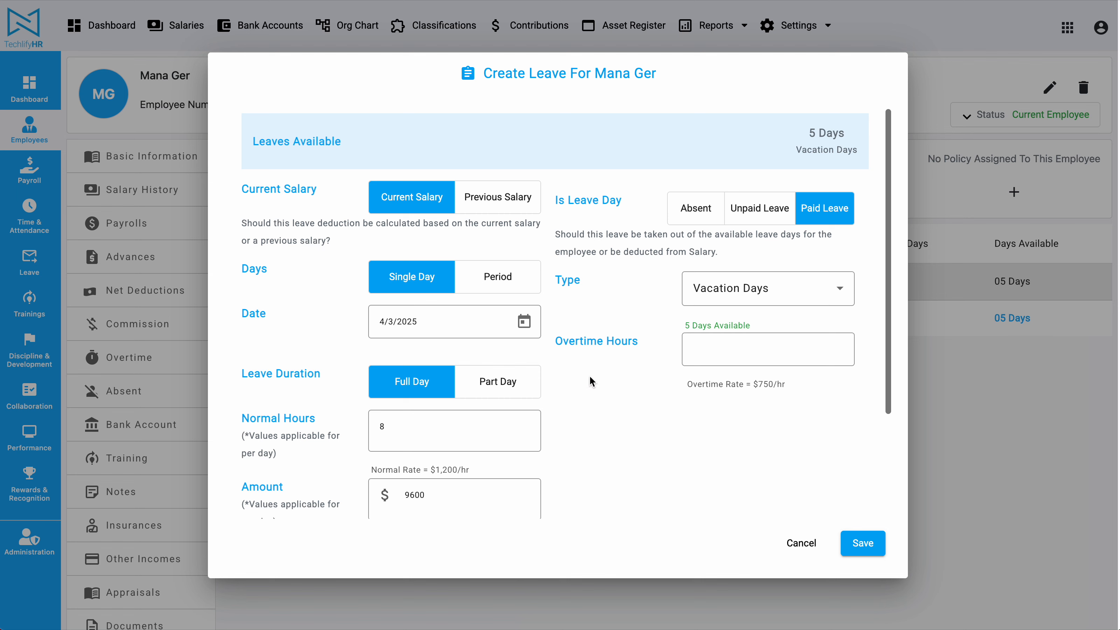
pyautogui.click(861, 548)
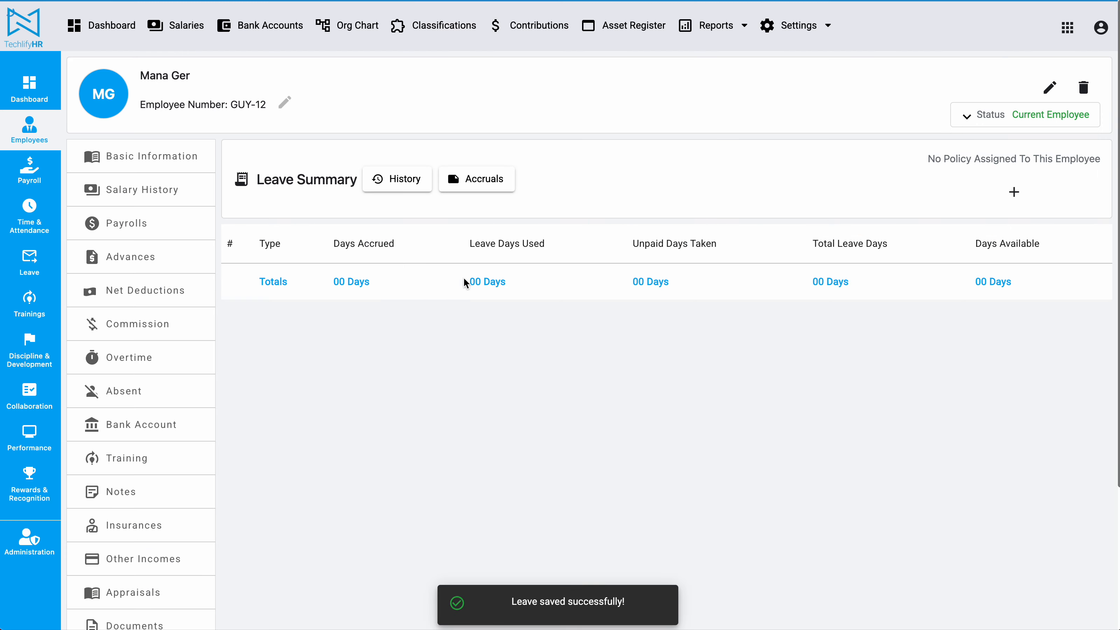
# Step: Start another paid leave entry from the Vacation Days row and set its date to 4/18/2025
pyautogui.click(338, 283)
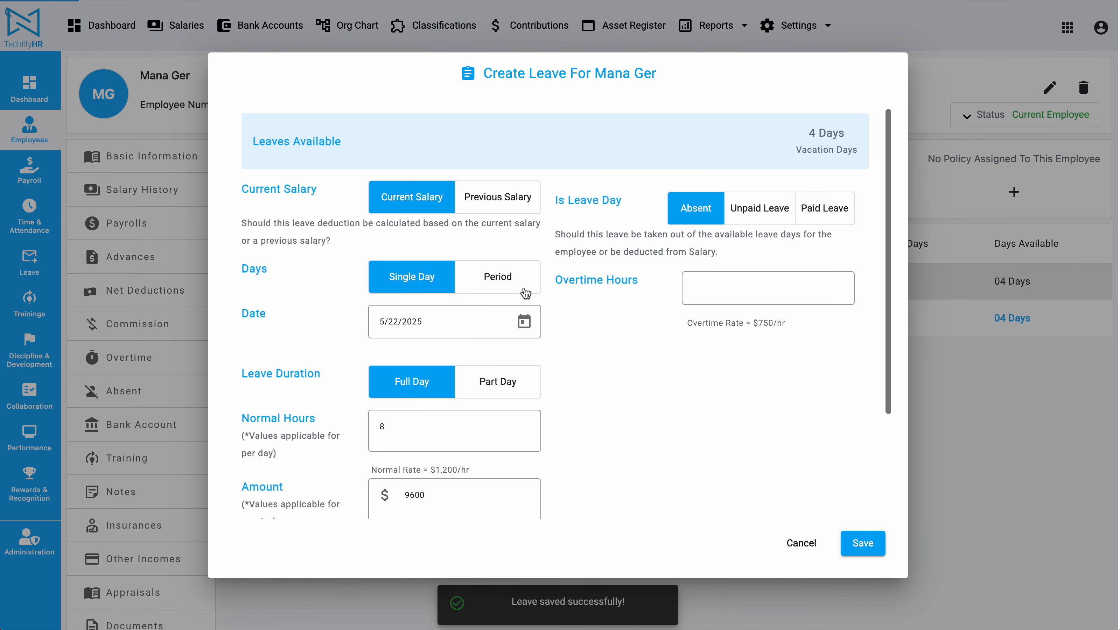
pyautogui.click(524, 321)
pyautogui.click(529, 368)
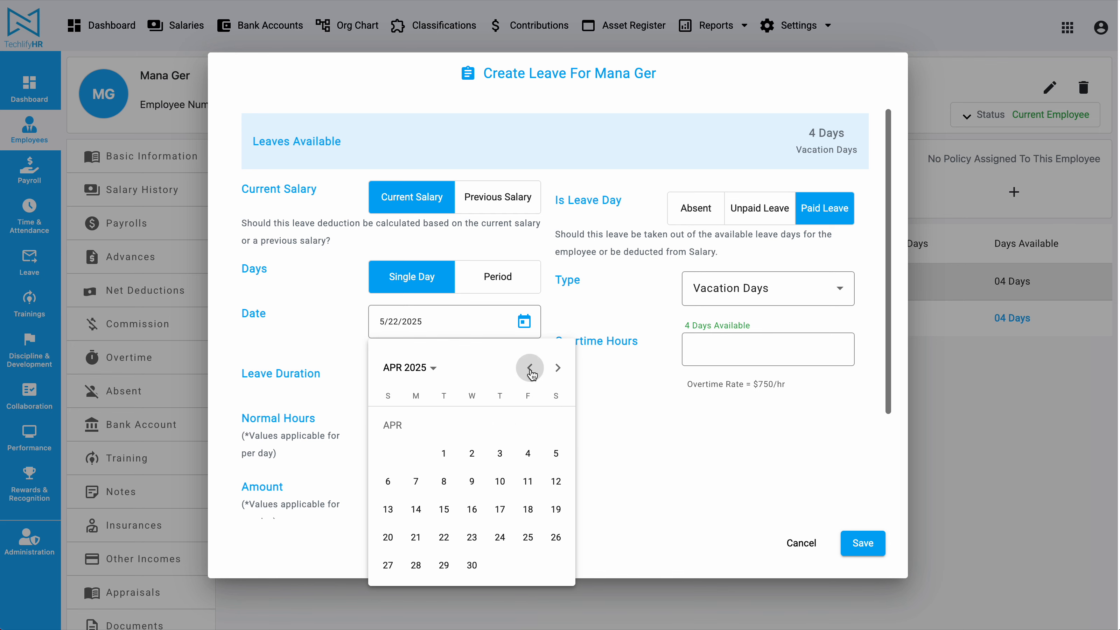
pyautogui.click(520, 511)
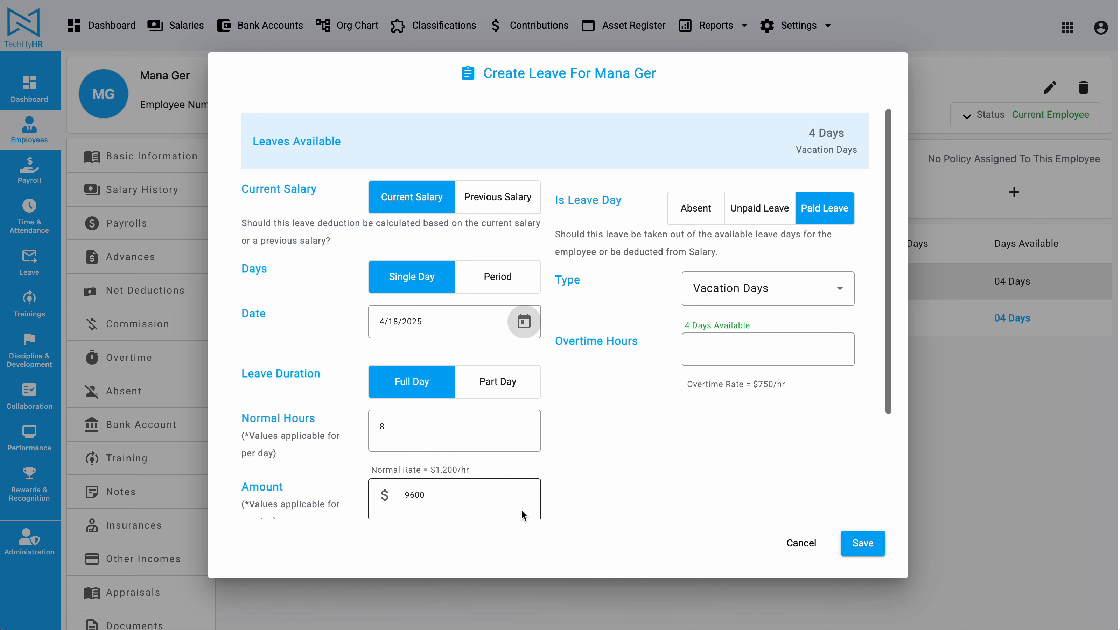
# Step: Review the entry's remaining fields and available Vacation Days, and save the leave entry
pyautogui.scroll(-2, 589, 414)
pyautogui.scroll(1, 588, 421)
pyautogui.scroll(-1, 684, 395)
pyautogui.scroll(-3, 684, 395)
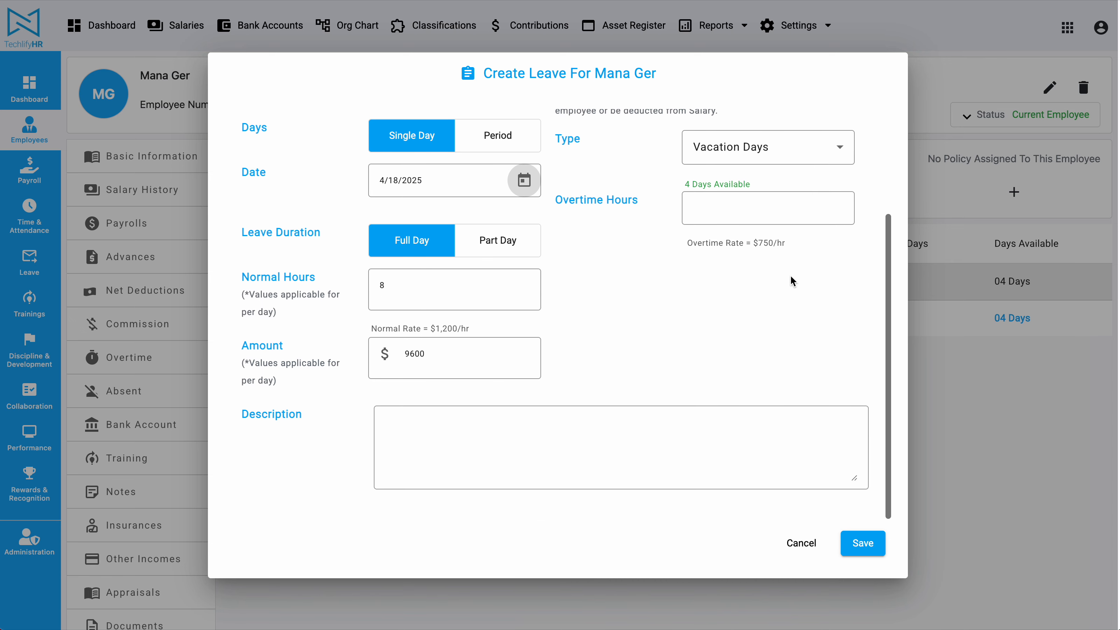
pyautogui.moveTo(684, 182); pyautogui.dragTo(772, 189)
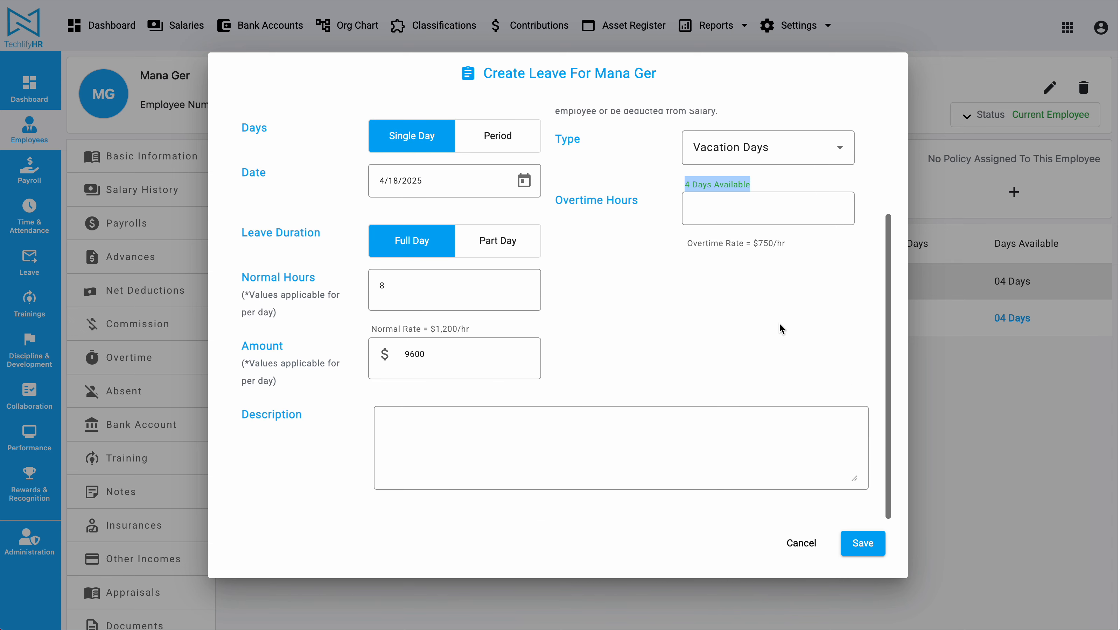
pyautogui.click(865, 538)
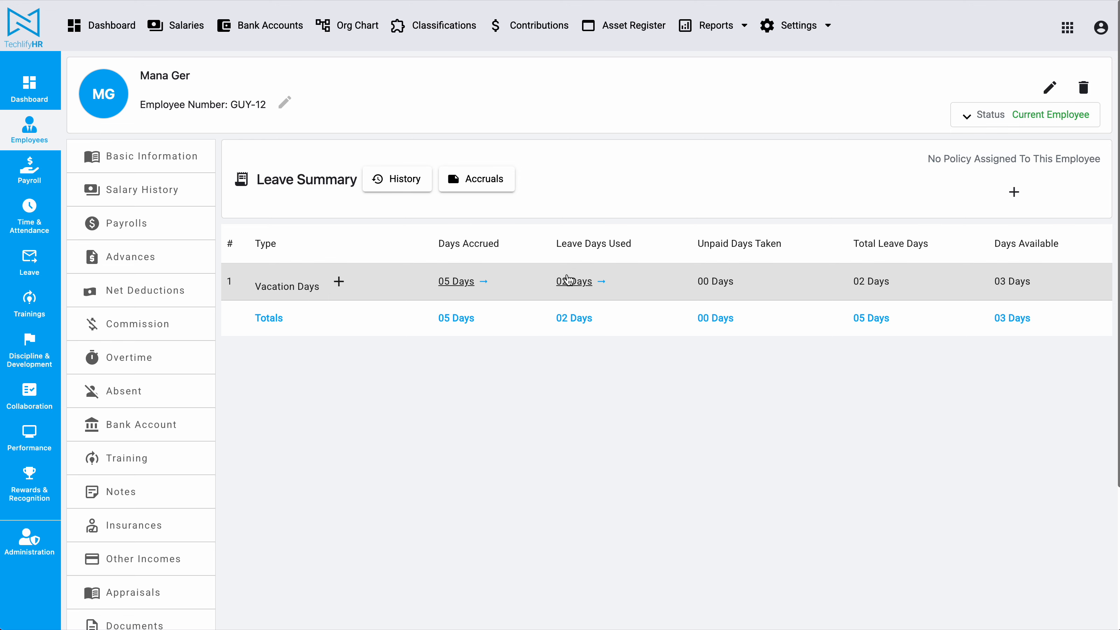
# Step: Check the used and unpaid days, and try the Unpaid Leave and Paid Leave options in a new leave entry without saving it
pyautogui.moveTo(552, 283); pyautogui.dragTo(605, 284)
pyautogui.moveTo(697, 244); pyautogui.dragTo(767, 244)
pyautogui.click(339, 282)
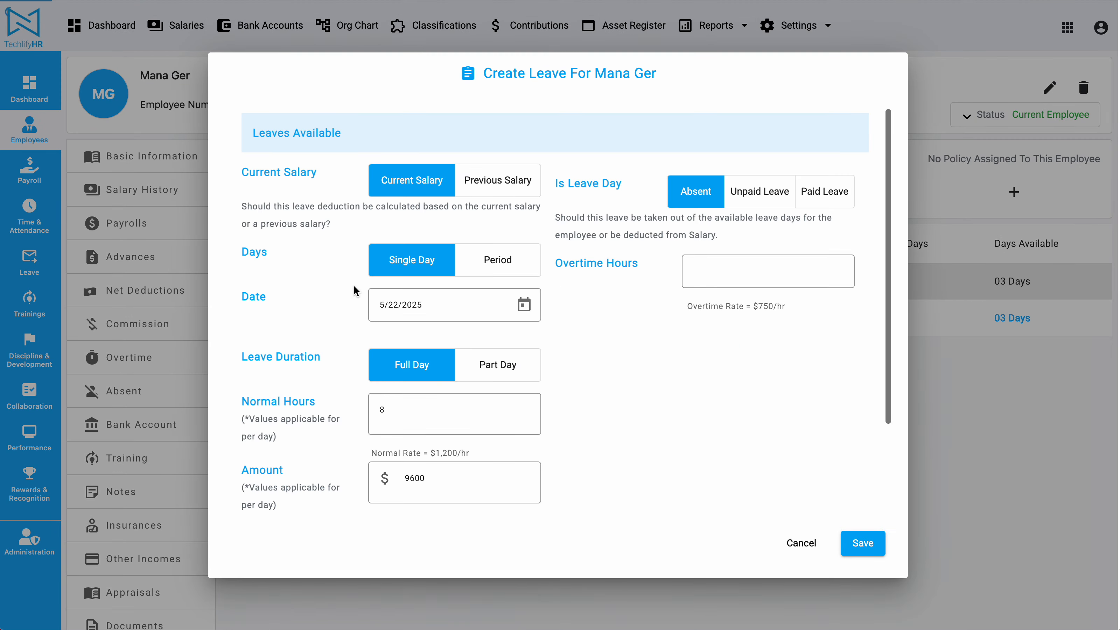
pyautogui.click(768, 202)
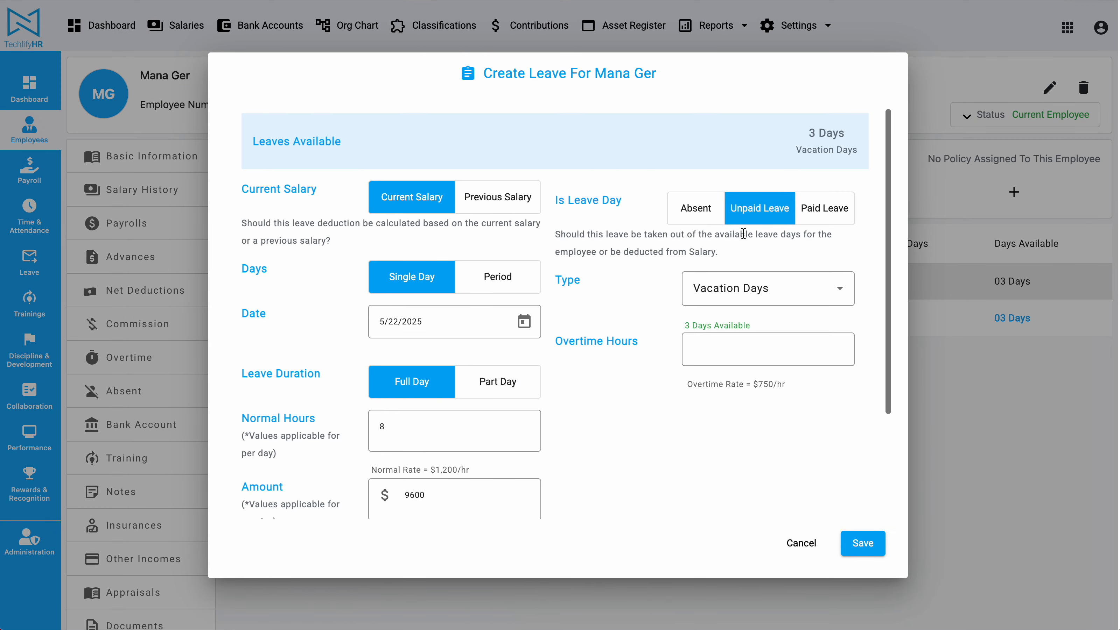
pyautogui.click(834, 211)
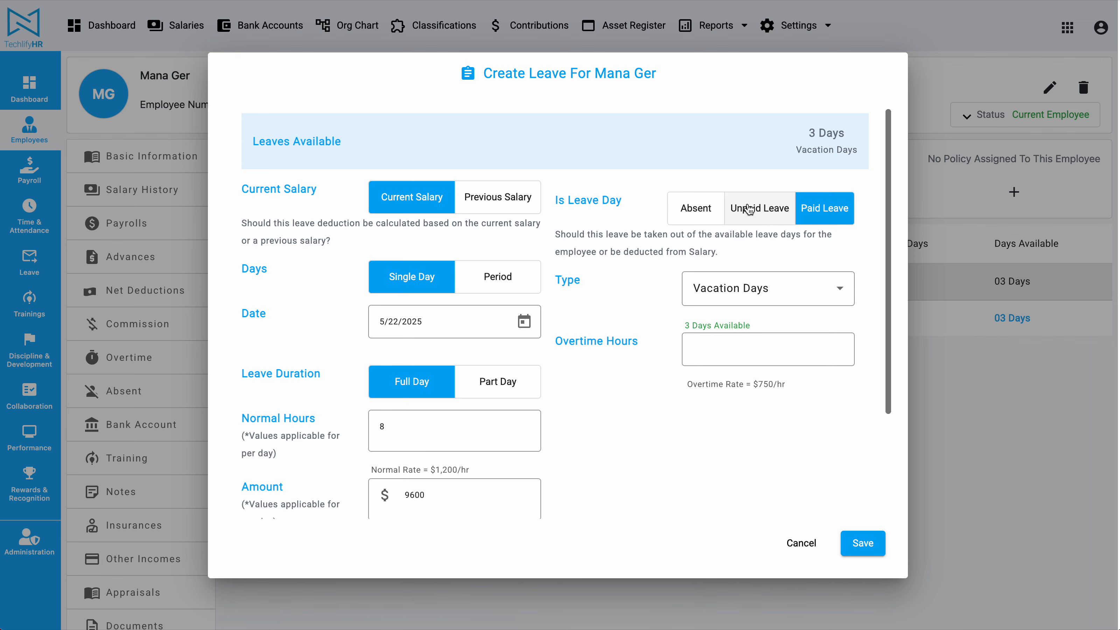
pyautogui.click(753, 216)
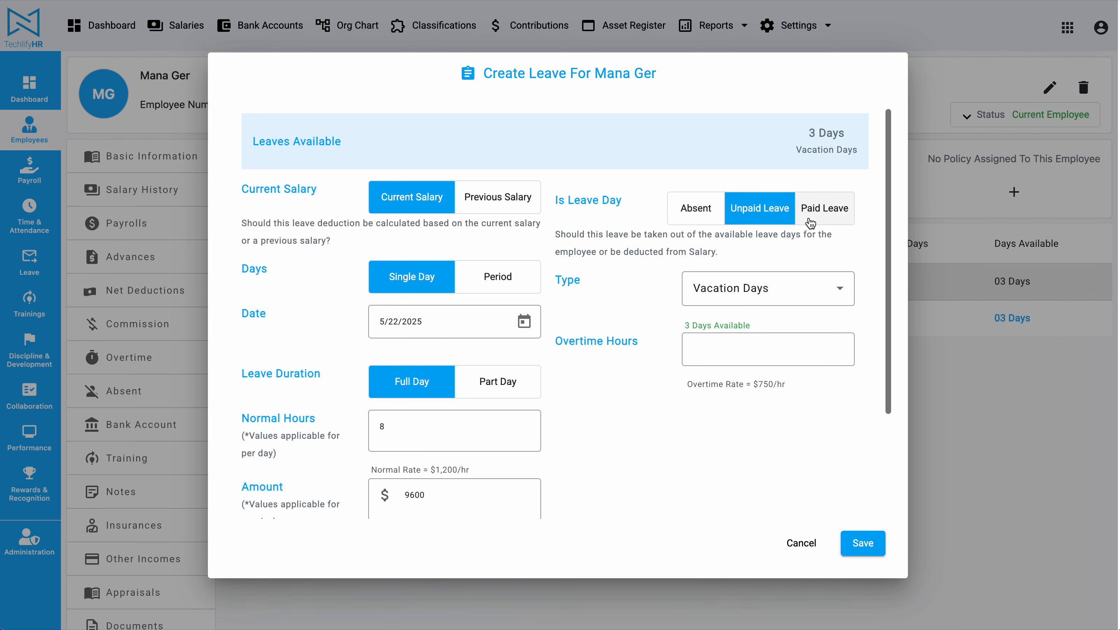
pyautogui.click(948, 259)
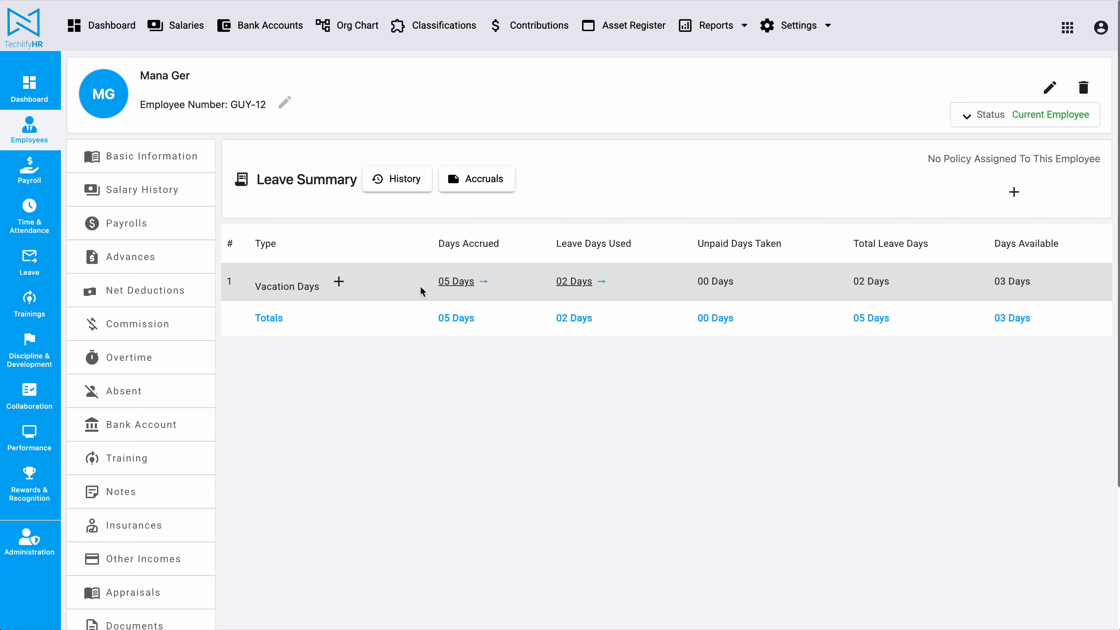
# Step: Review the accrued and available days of the Vacation Days row in the leave summary
pyautogui.moveTo(417, 284); pyautogui.dragTo(534, 285)
pyautogui.moveTo(991, 283); pyautogui.dragTo(1049, 283)
pyautogui.click(874, 434)
# Step: Open the leave history and examine the recorded vacation days' dates, amounts and salary basis
pyautogui.click(382, 180)
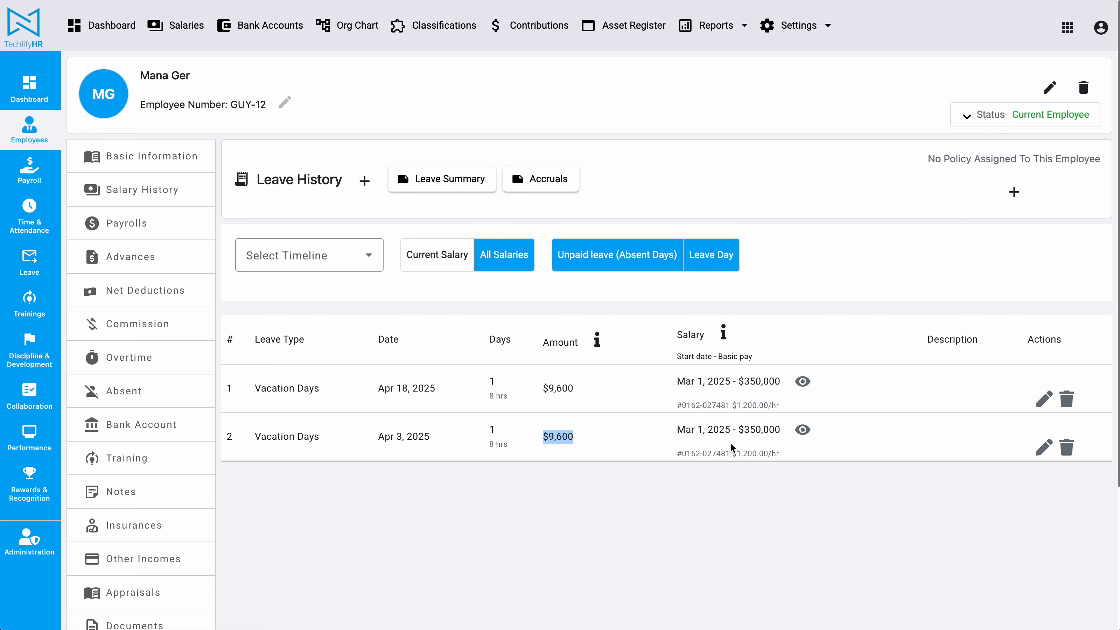
pyautogui.moveTo(677, 439)
pyautogui.mouseDown()
pyautogui.moveTo(777, 452)
pyautogui.moveTo(672, 427)
pyautogui.mouseUp()
pyautogui.click(777, 452)
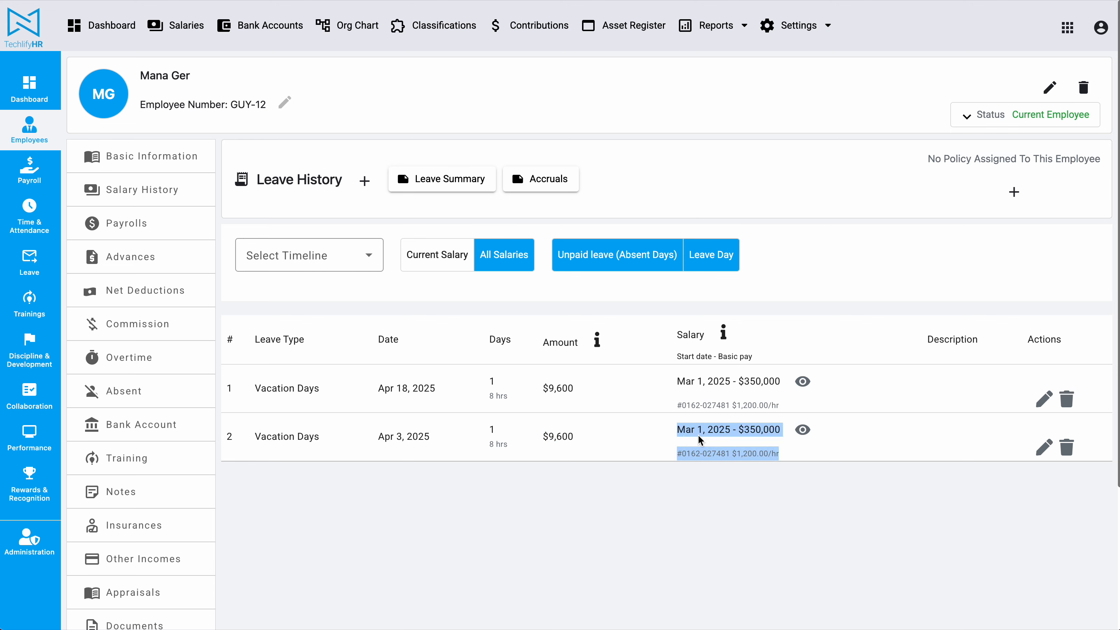
pyautogui.moveTo(541, 439); pyautogui.dragTo(575, 440)
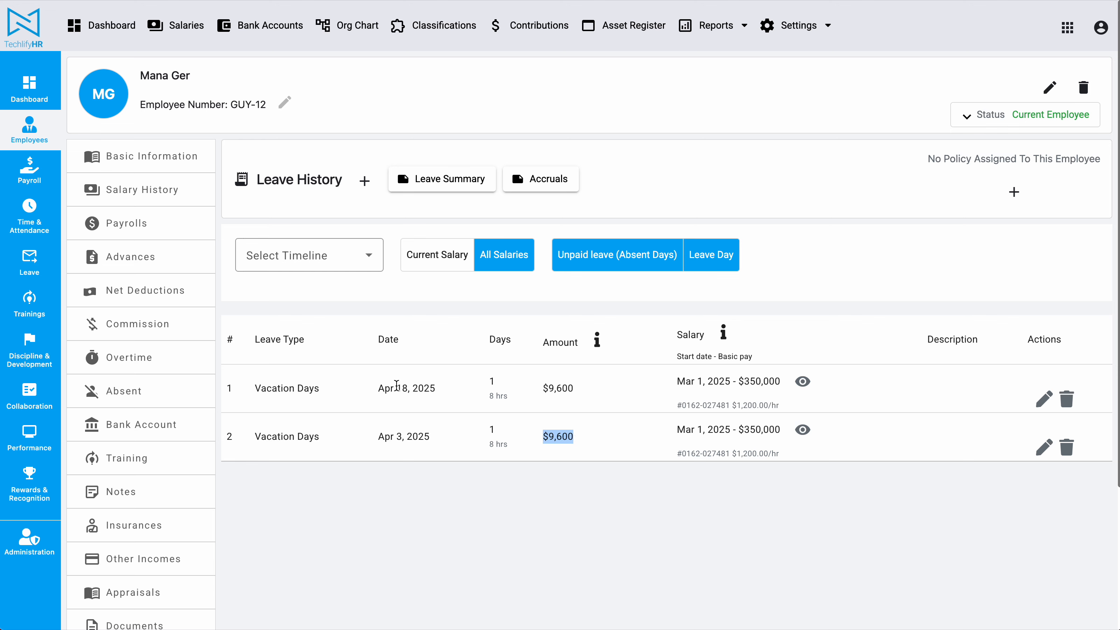
pyautogui.moveTo(380, 388); pyautogui.dragTo(411, 387)
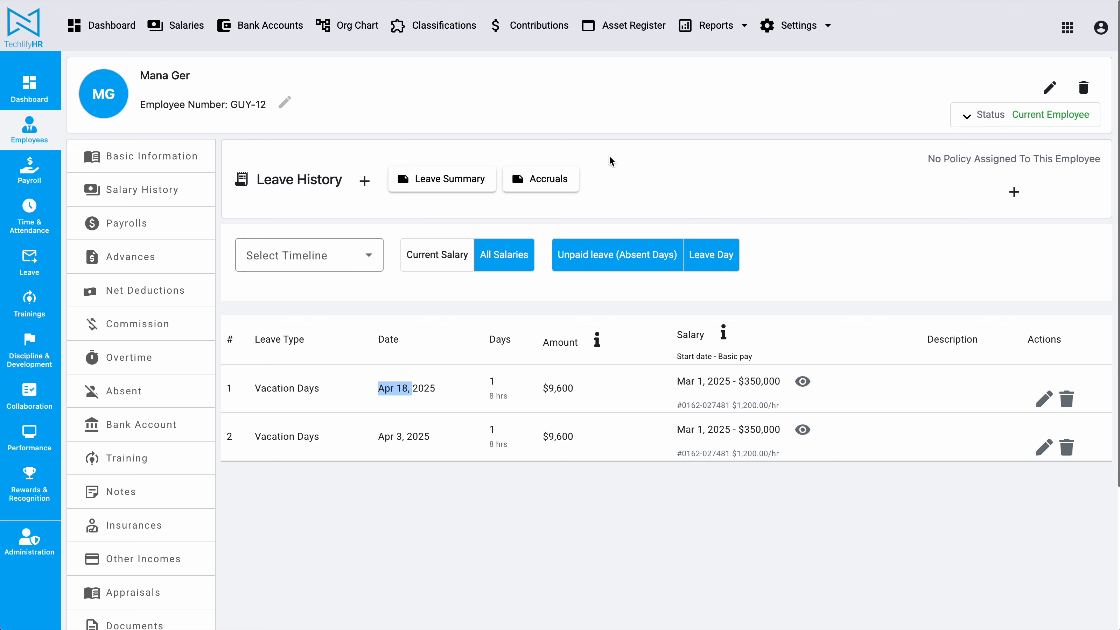
pyautogui.click(614, 166)
# Step: Return to the employee's leave summary, view the leave accruals and reopen the leave history
pyautogui.click(111, 522)
pyautogui.scroll(-4, 110, 519)
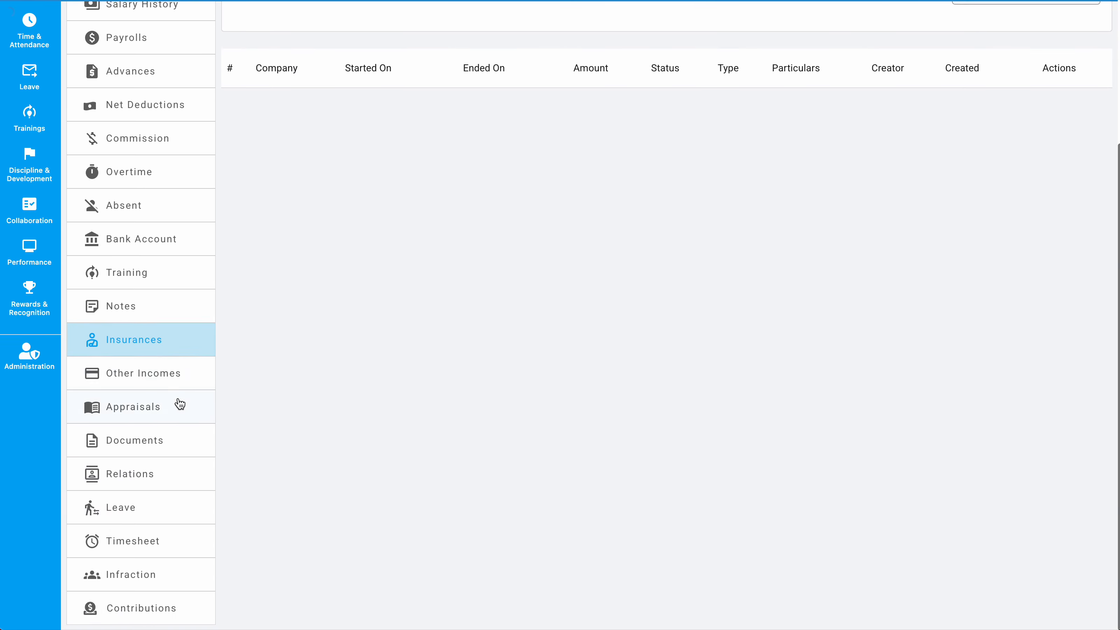
pyautogui.click(143, 516)
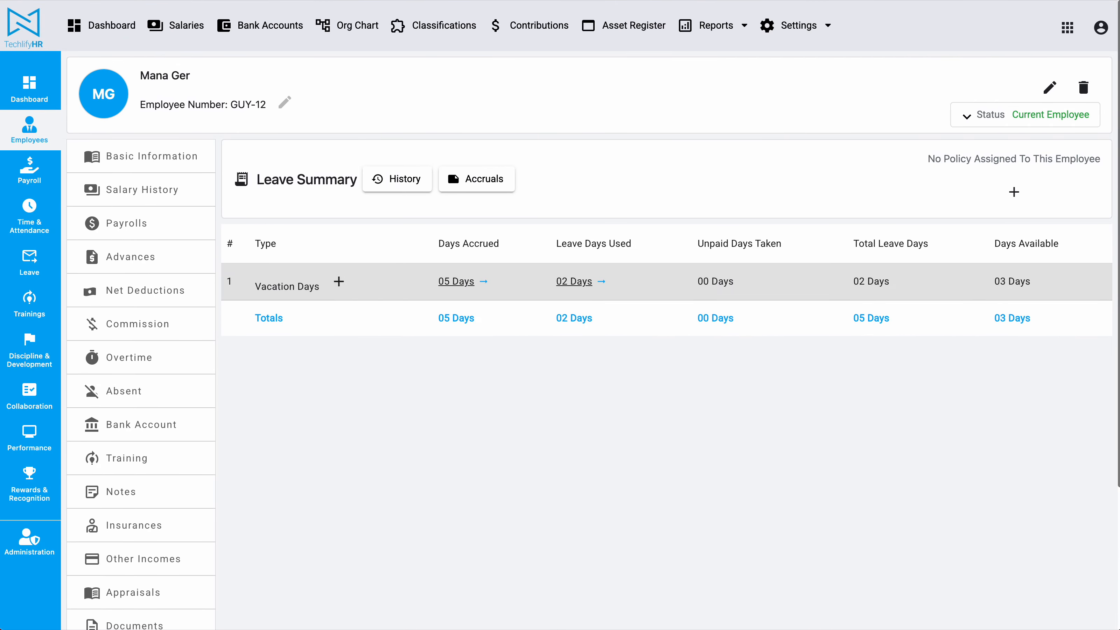
pyautogui.click(475, 180)
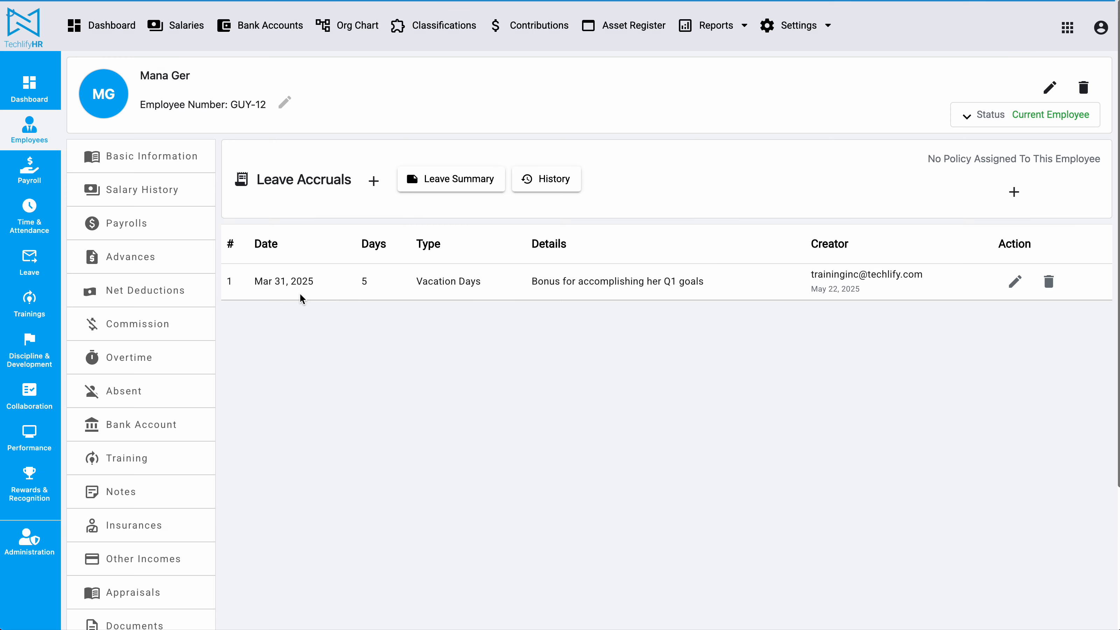
pyautogui.click(536, 180)
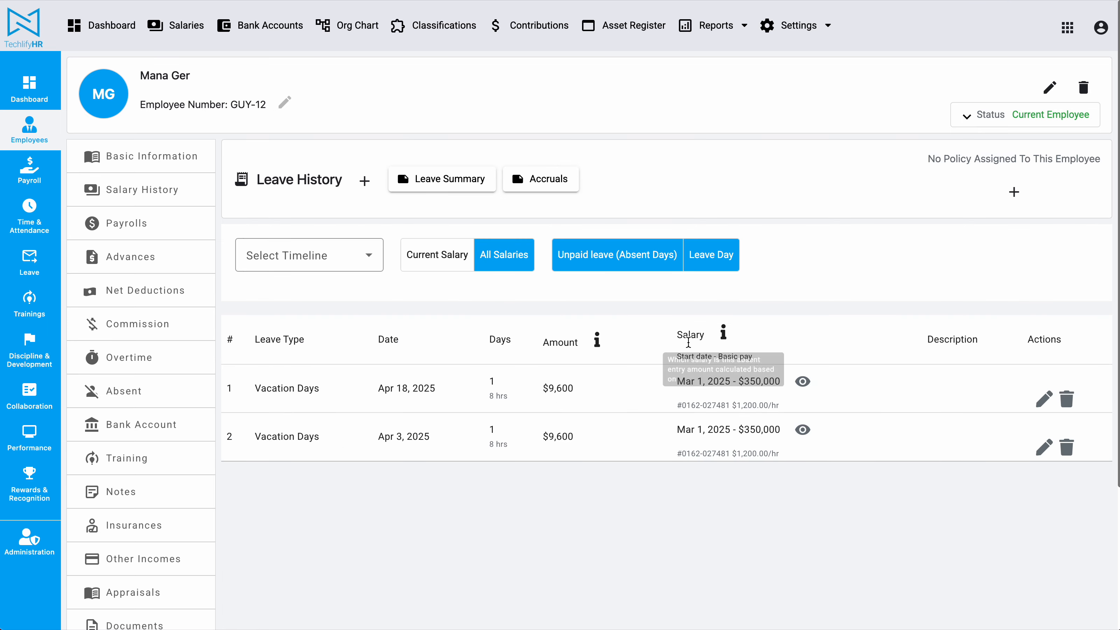